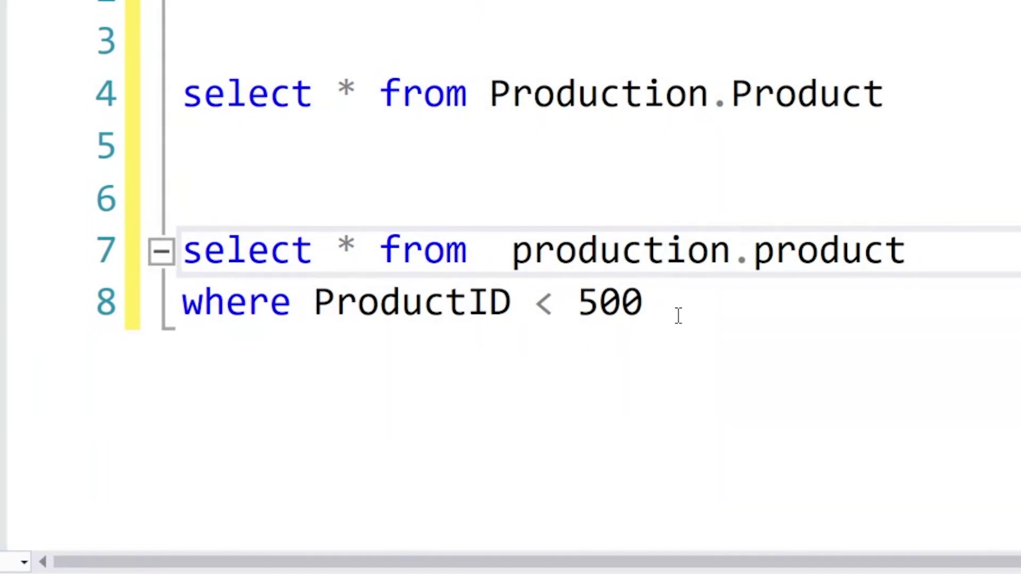
Step: Run the production.product query filtered to ProductID < 500 and enlarge the results area
left_click_drag(686, 303, 182, 251)
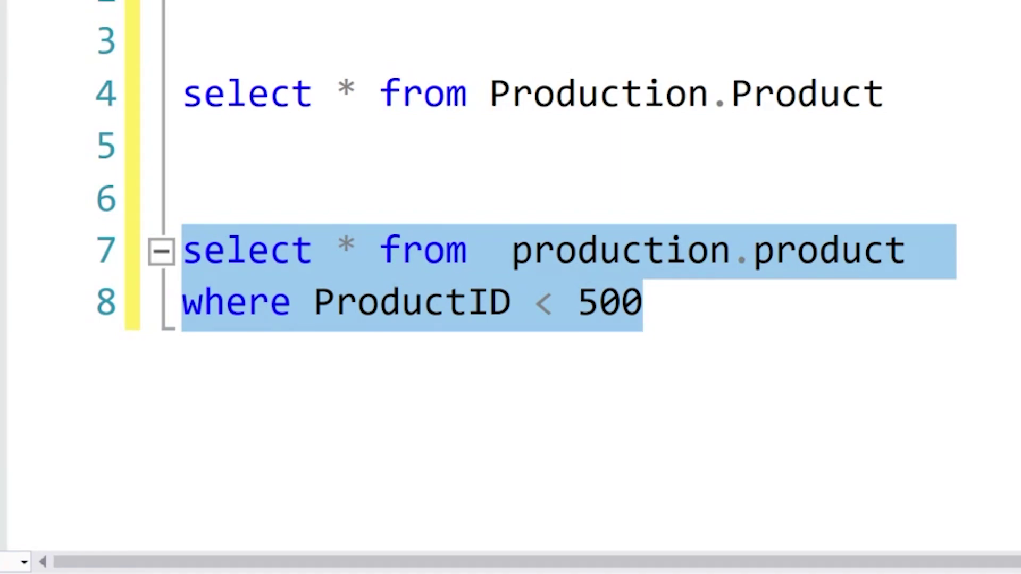
key("F5")
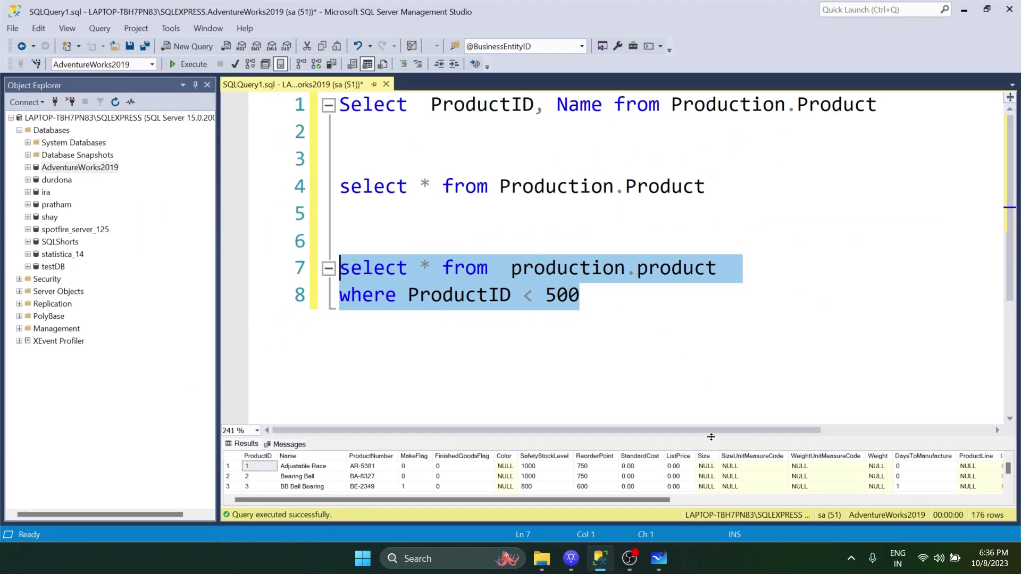
left_click_drag(711, 436, 711, 389)
Step: Run the unfiltered Production.Product query and rerun the one with ProductID < 500 to compare their results
left_click(722, 185)
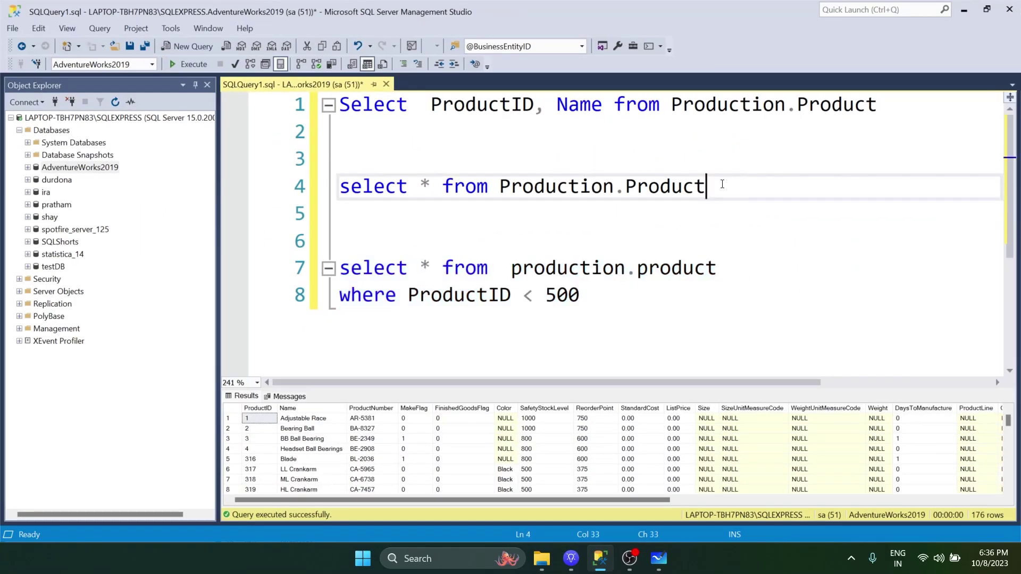
left_click_drag(722, 184, 372, 159)
left_click(204, 65)
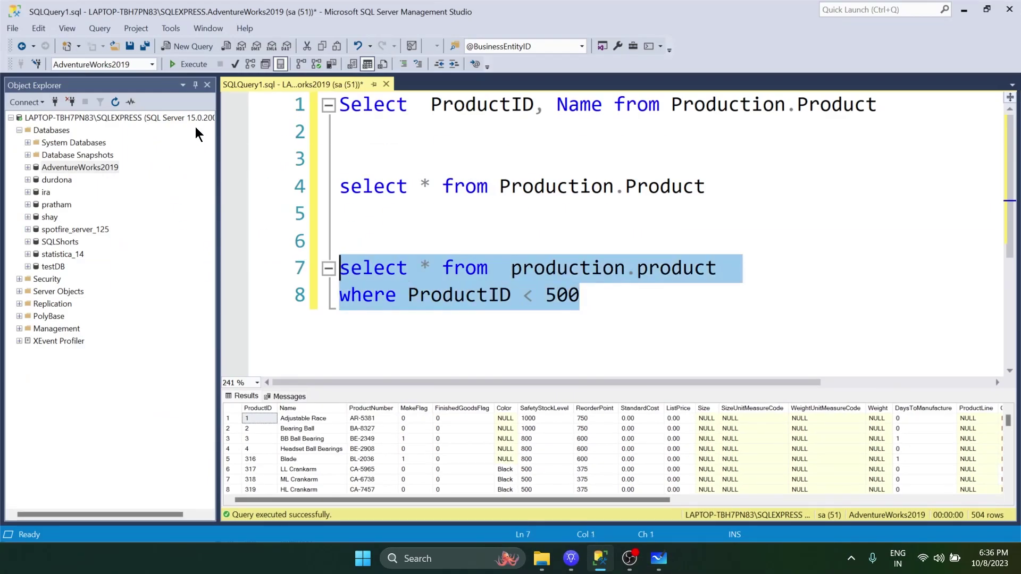
left_click(186, 63)
Step: Switch to Spotfire's Information Designer and create an information link containing all columns of the Product folder
mouse_move(571, 558)
left_click(640, 518)
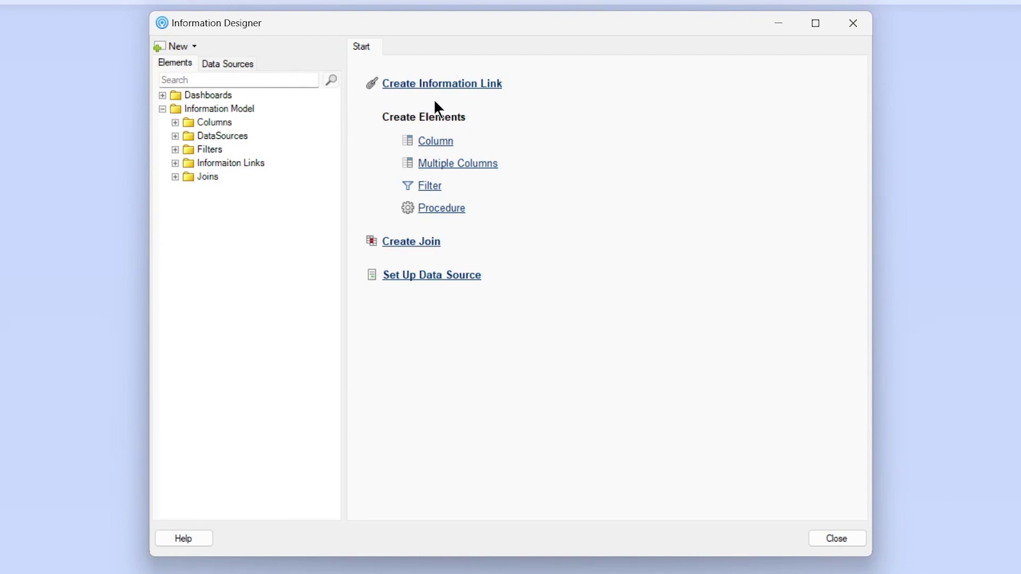
left_click(276, 131)
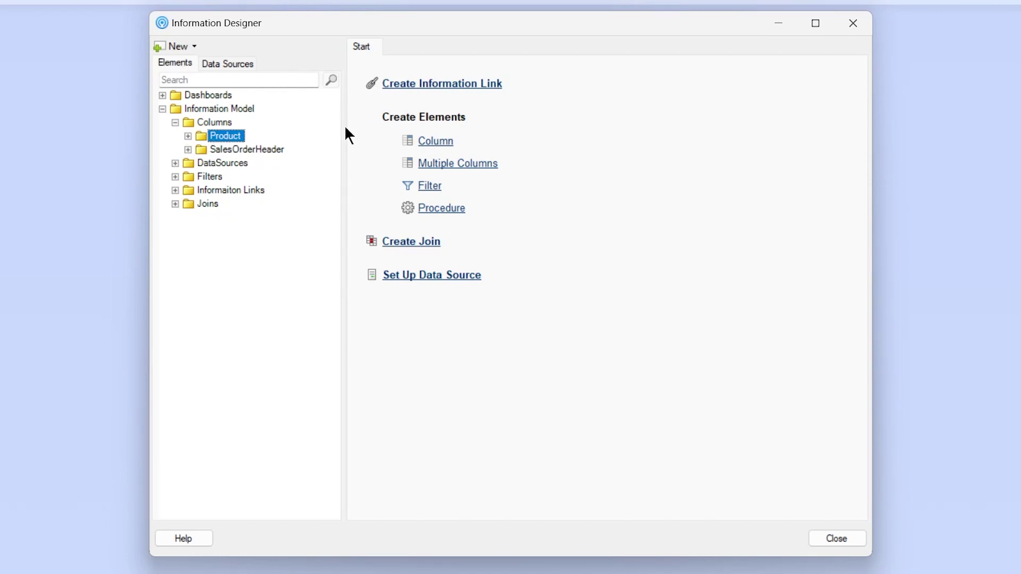
left_click(427, 88)
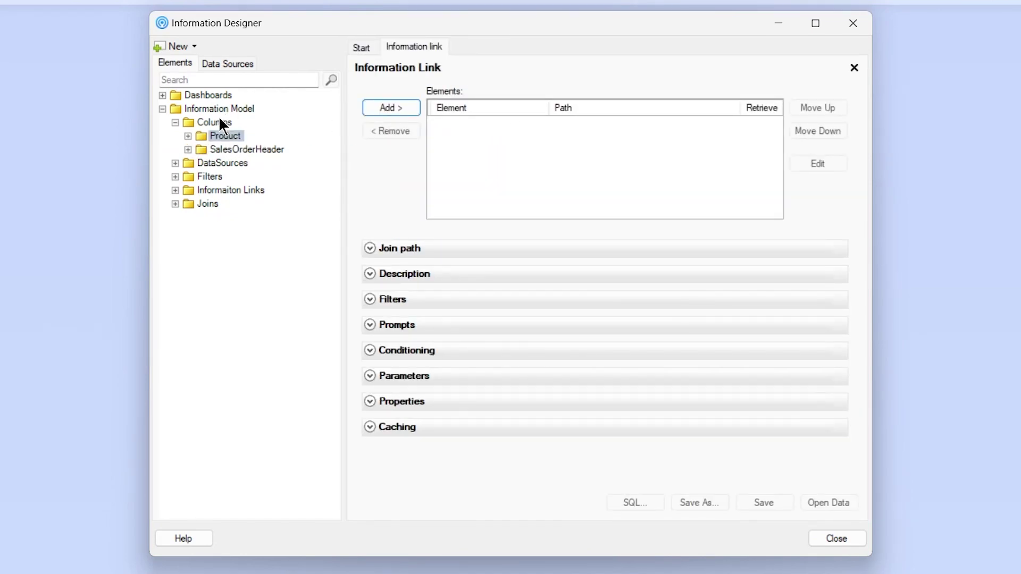
left_click(224, 136)
key("Right")
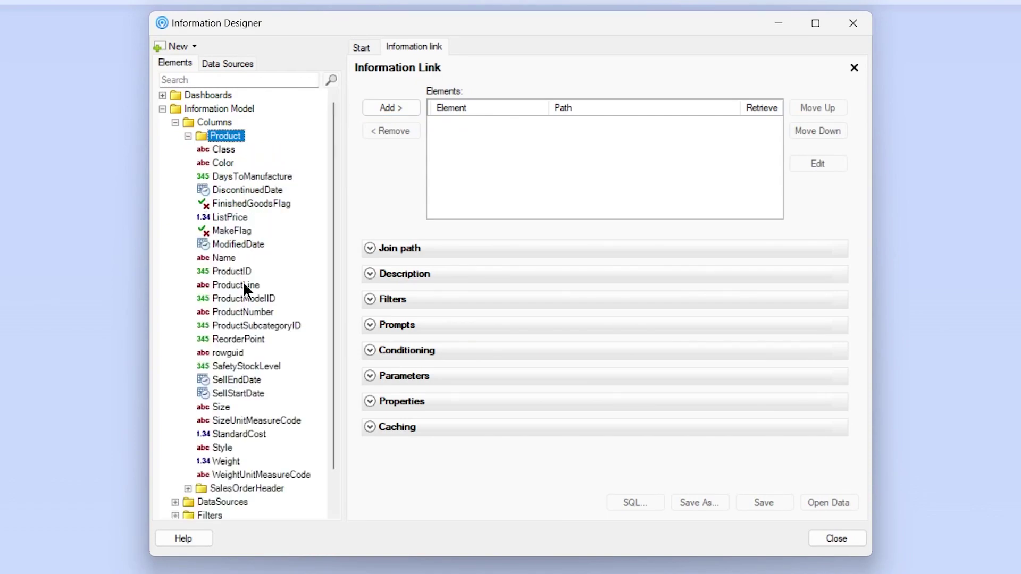
left_click(407, 110)
scroll(640, 157, "down", 7)
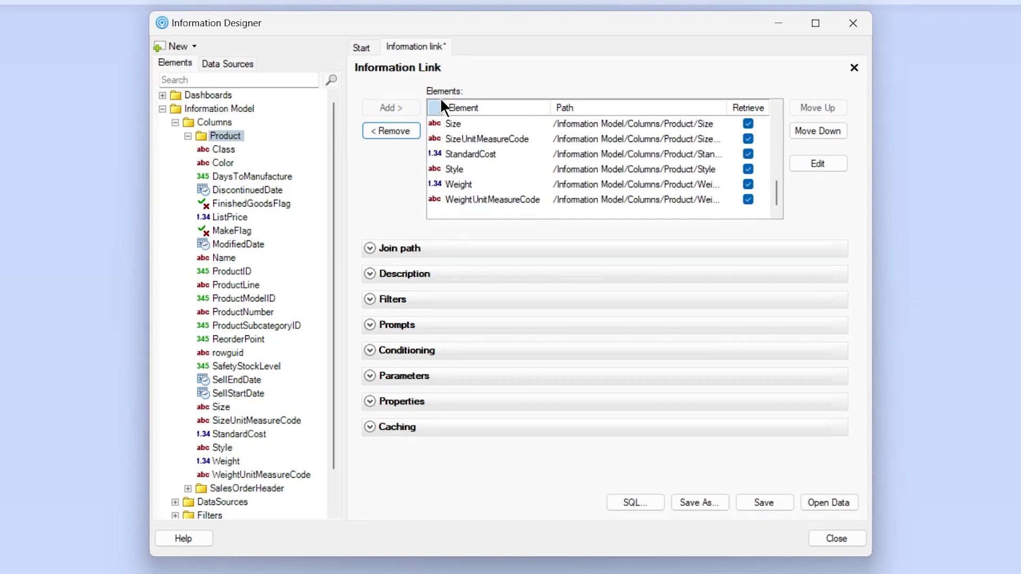
Step: Save the information link as "Filtered Products" in the Informaiton Links folder under Information Model
left_click(713, 501)
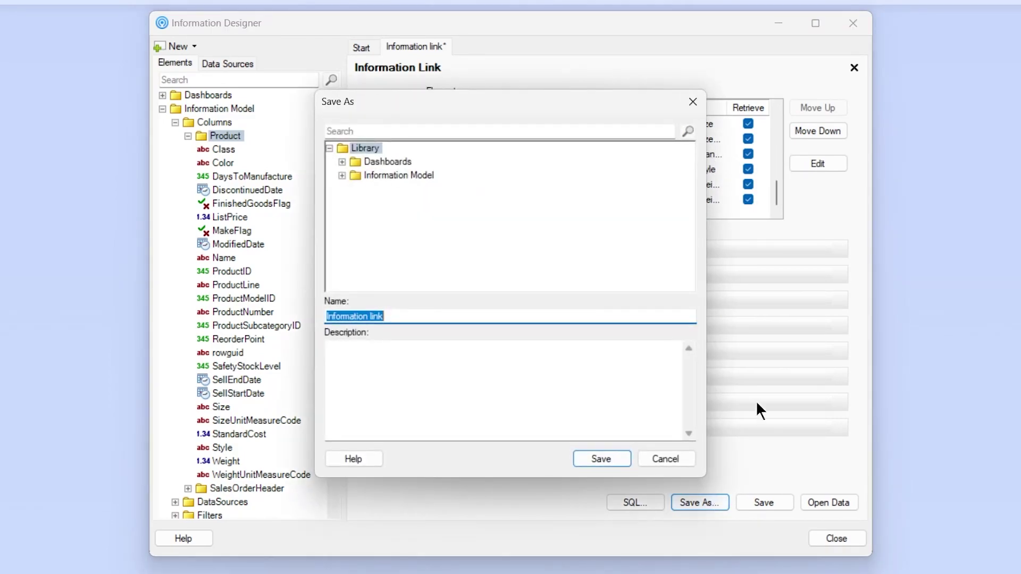
left_click(342, 176)
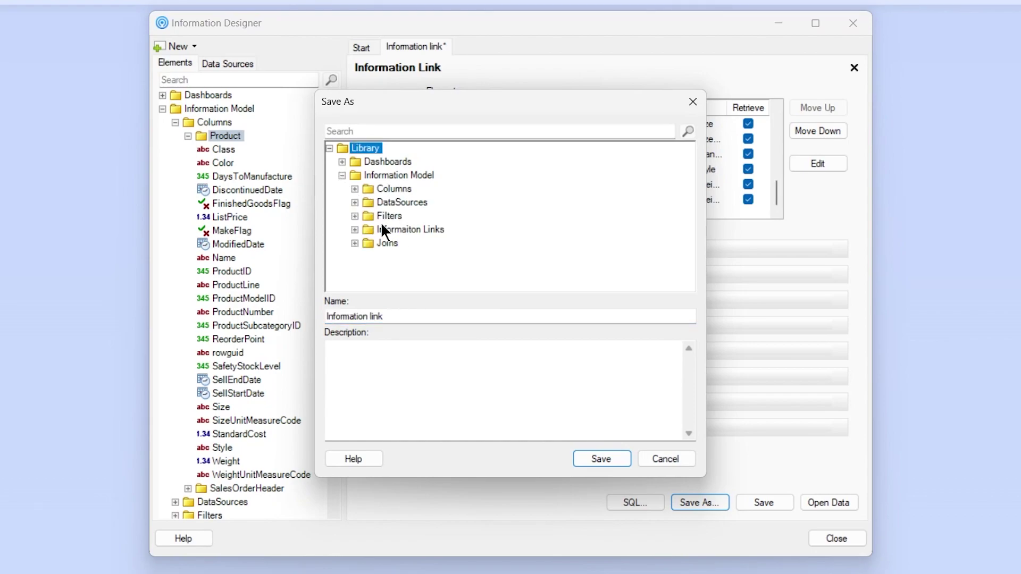
left_click(392, 233)
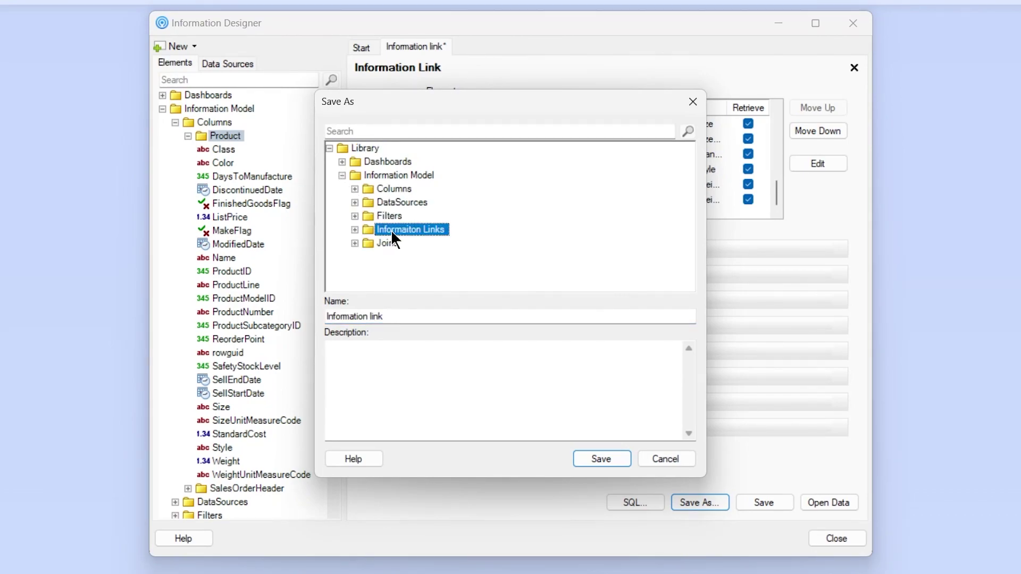
left_click(402, 316)
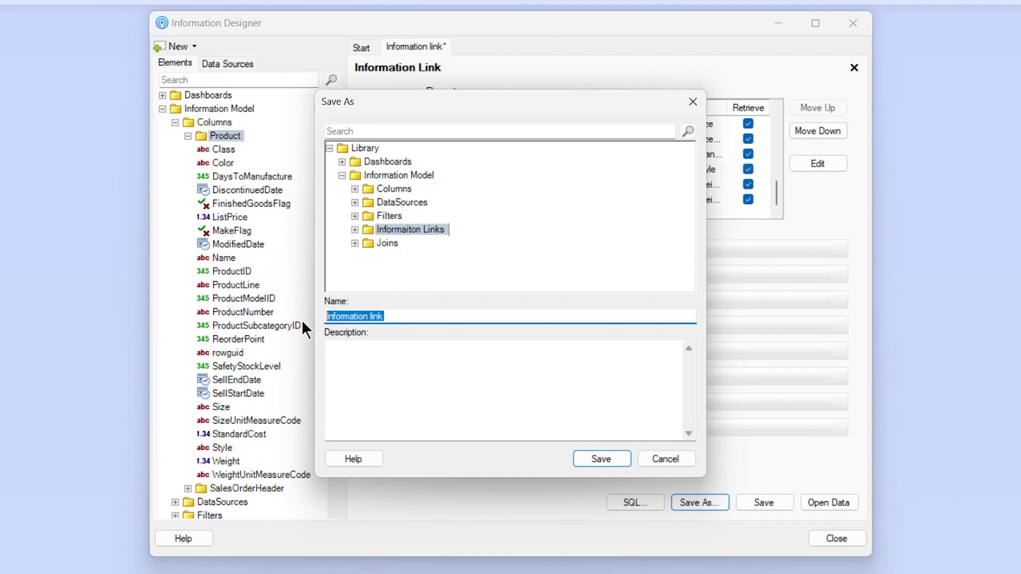
type("Filtered Products")
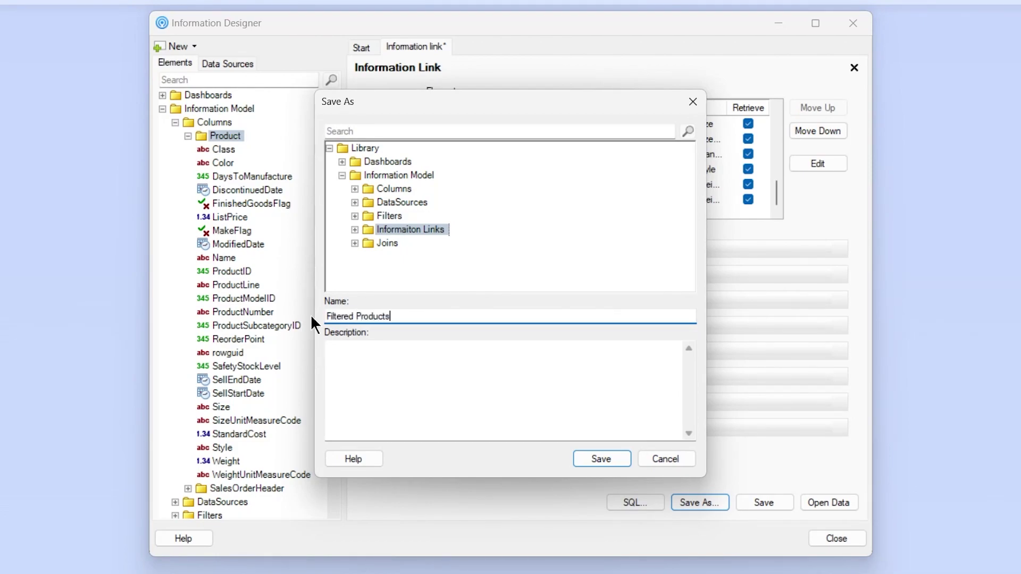
left_click(599, 465)
Step: Locate the Filtered Products information link in the library and open its data without saving the changes to Product.dxp
left_click(162, 109)
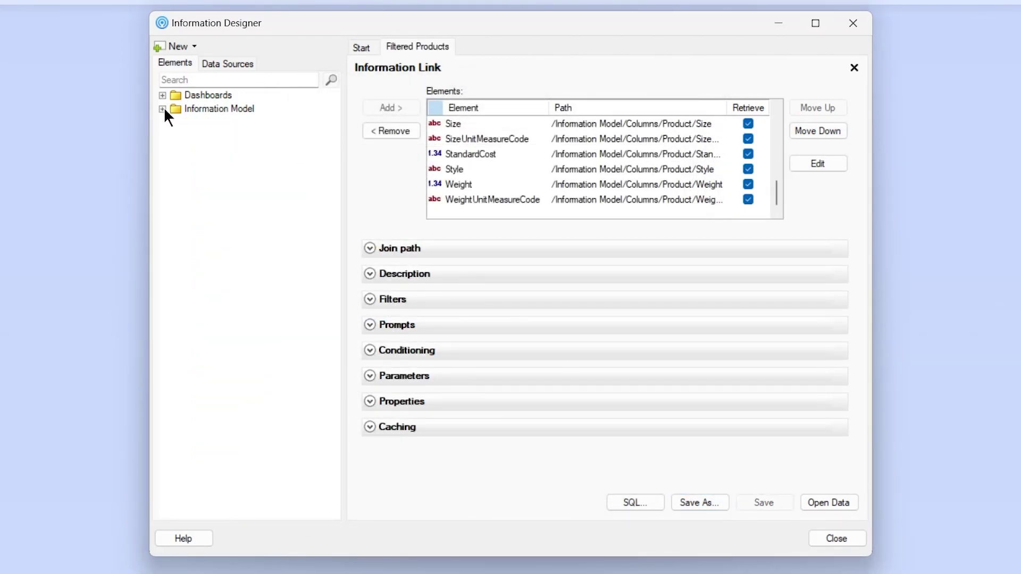
left_click(162, 109)
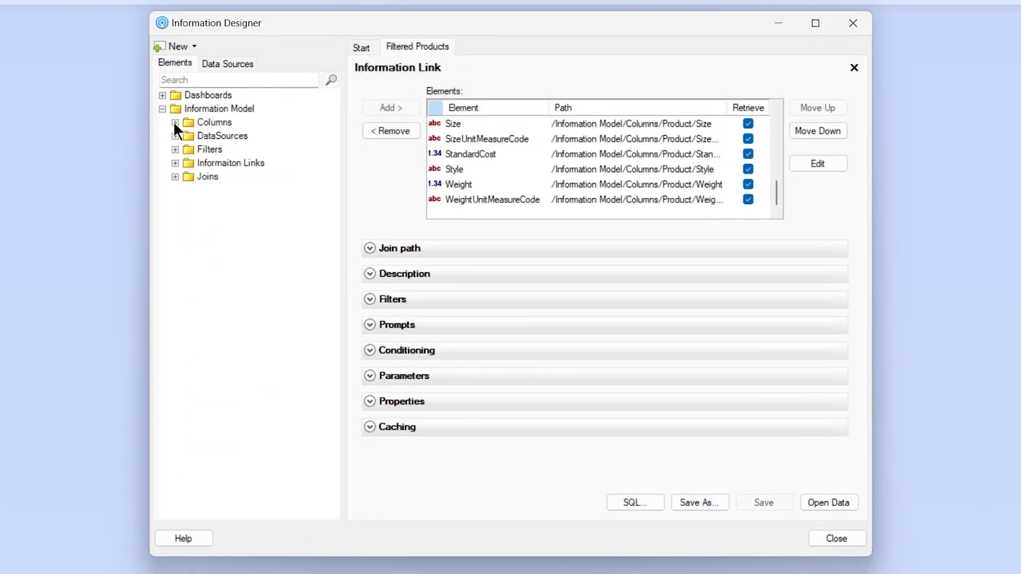
left_click(175, 163)
left_click(226, 205)
left_click(228, 178)
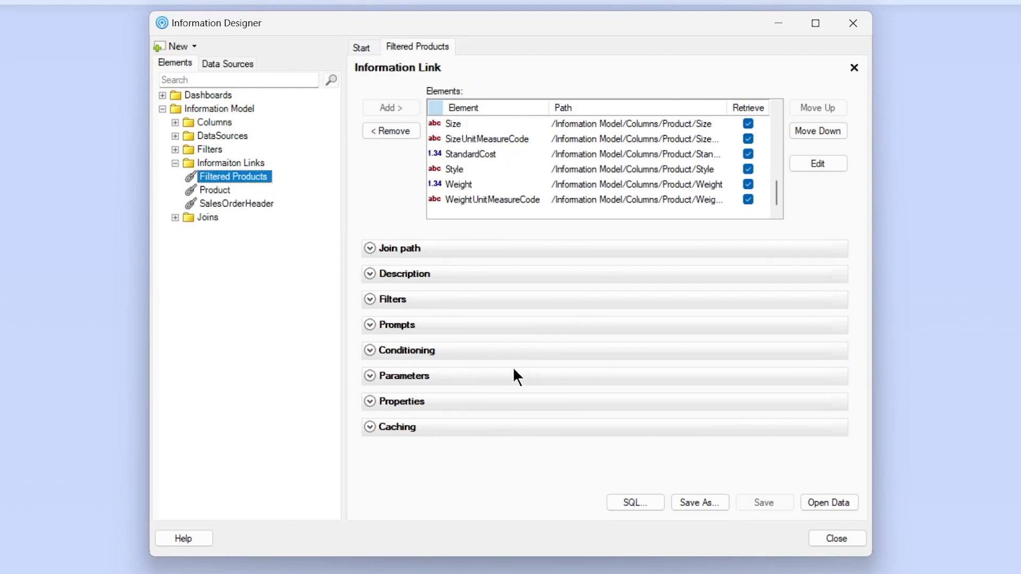
left_click(823, 499)
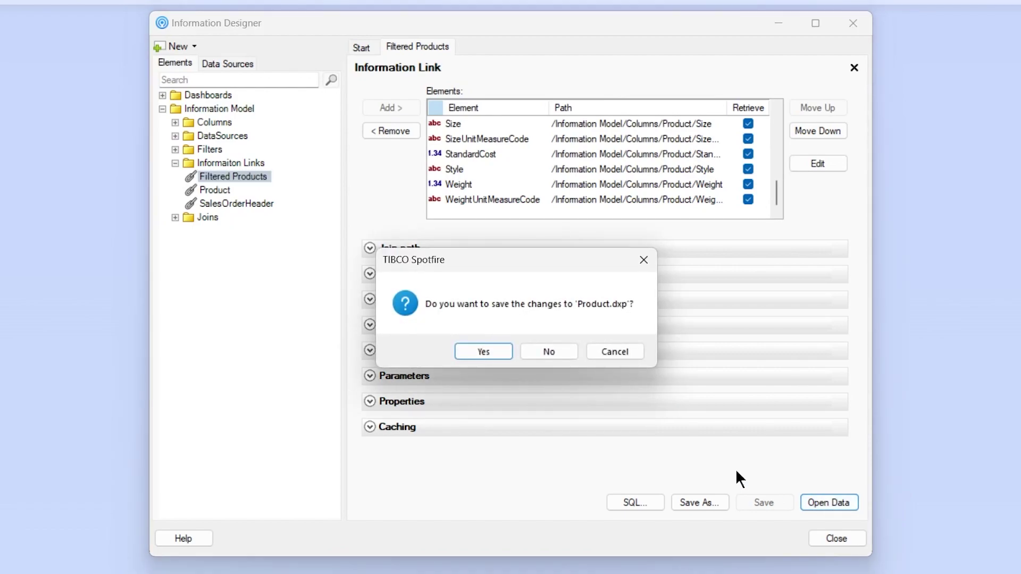
left_click(551, 350)
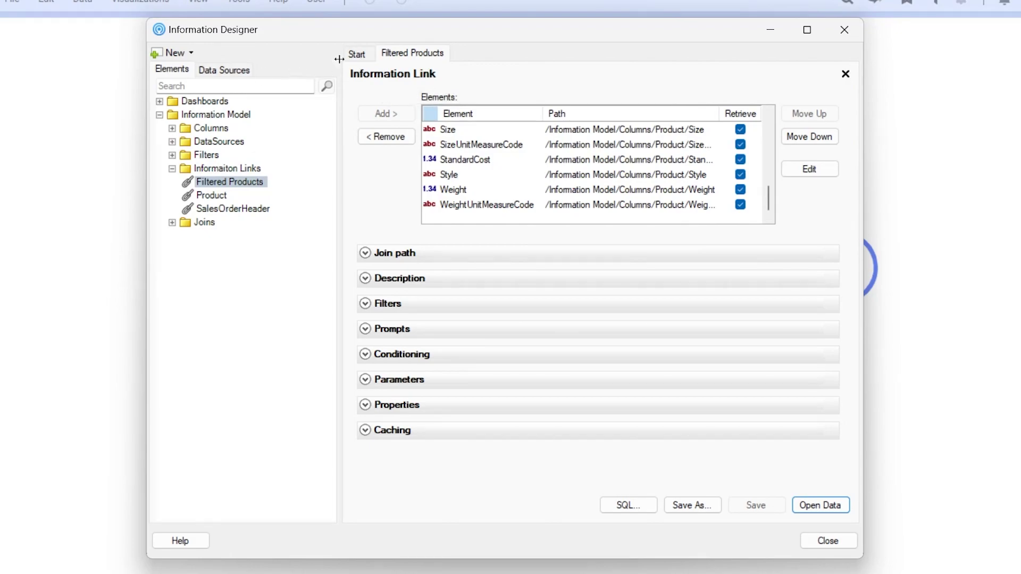
Step: Start a new filter element and list the databases of My Data Source
left_click(357, 55)
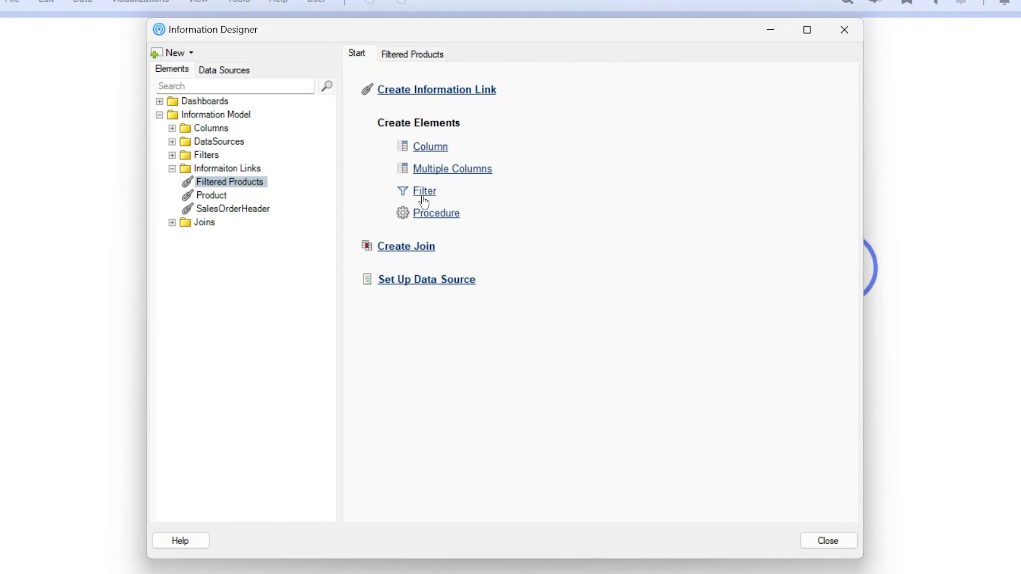
left_click(423, 192)
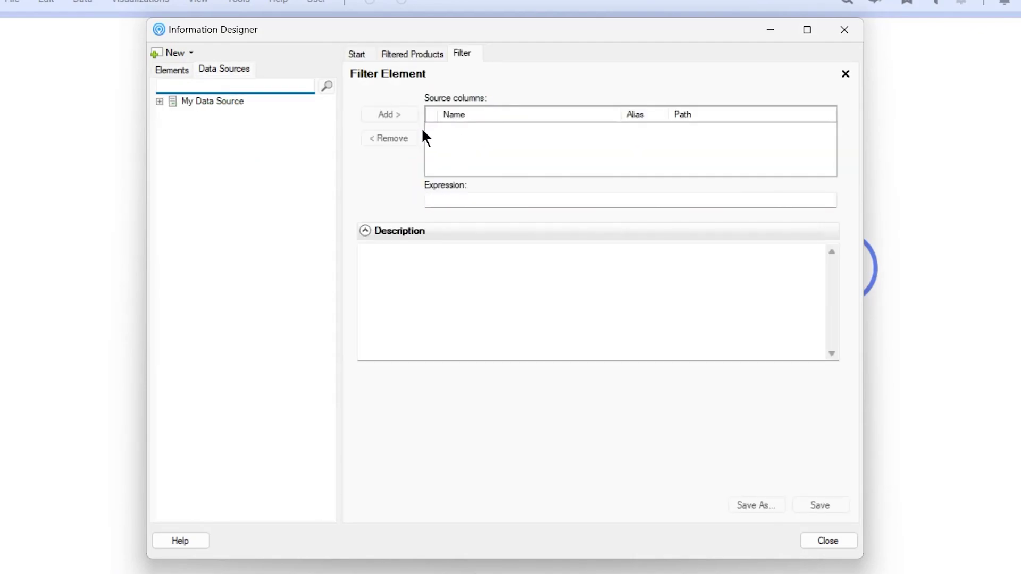
left_click(159, 102)
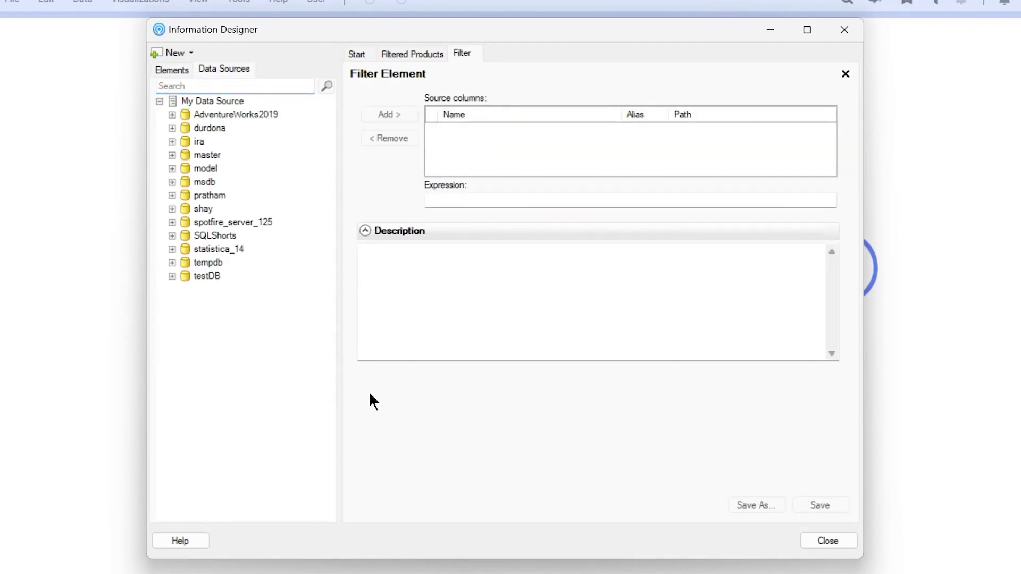
Step: Switch to SQL Server Management Studio to review the query's ProductID condition and return to Information Designer
key("alt+Tab")
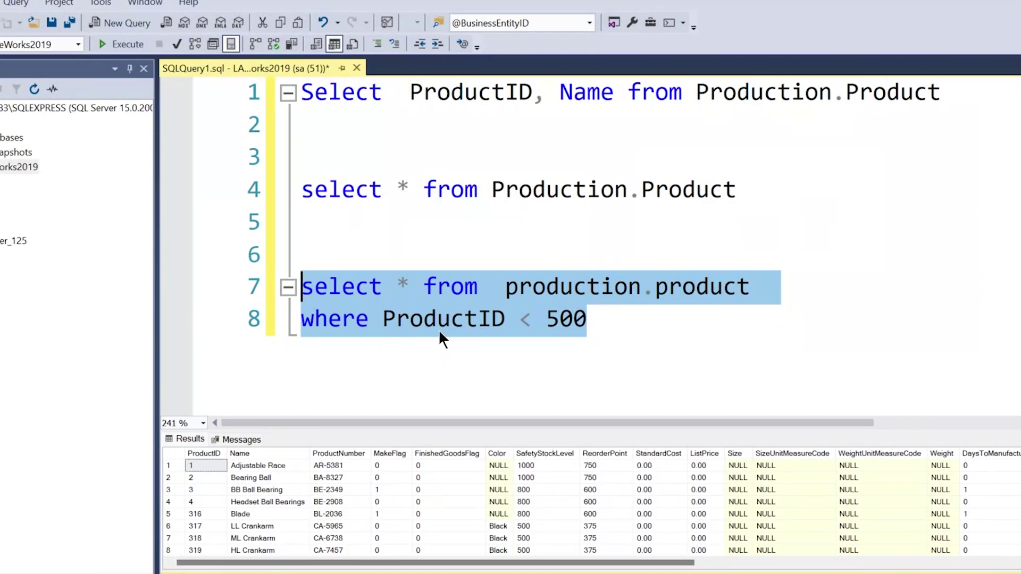
key("alt+Tab")
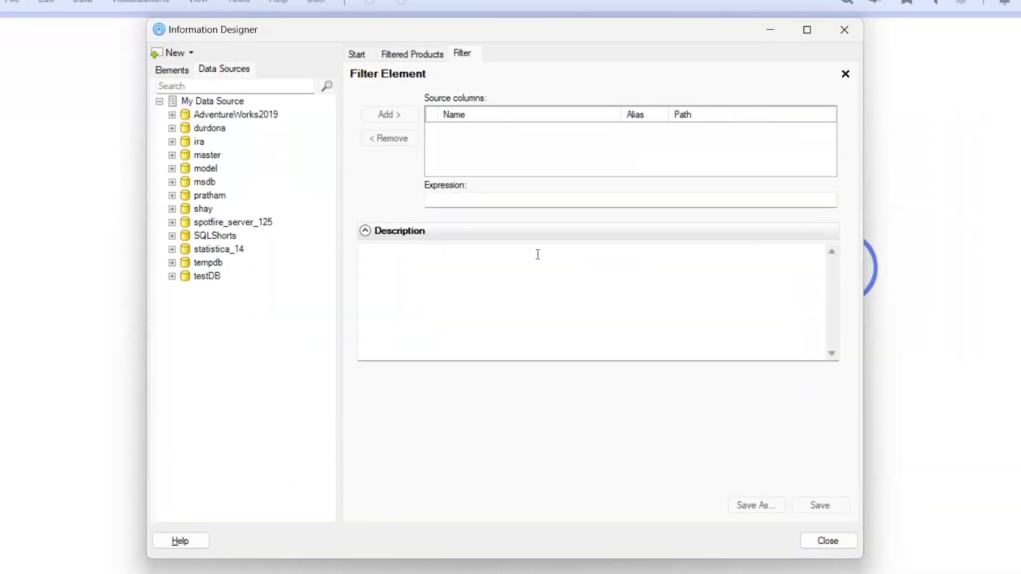
key("alt+Tab")
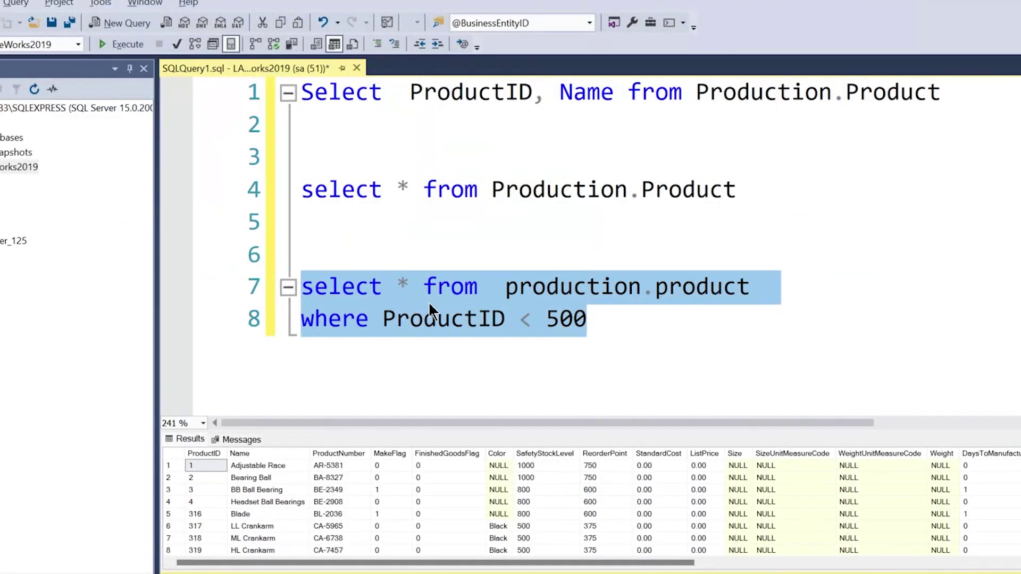
key("alt+Tab")
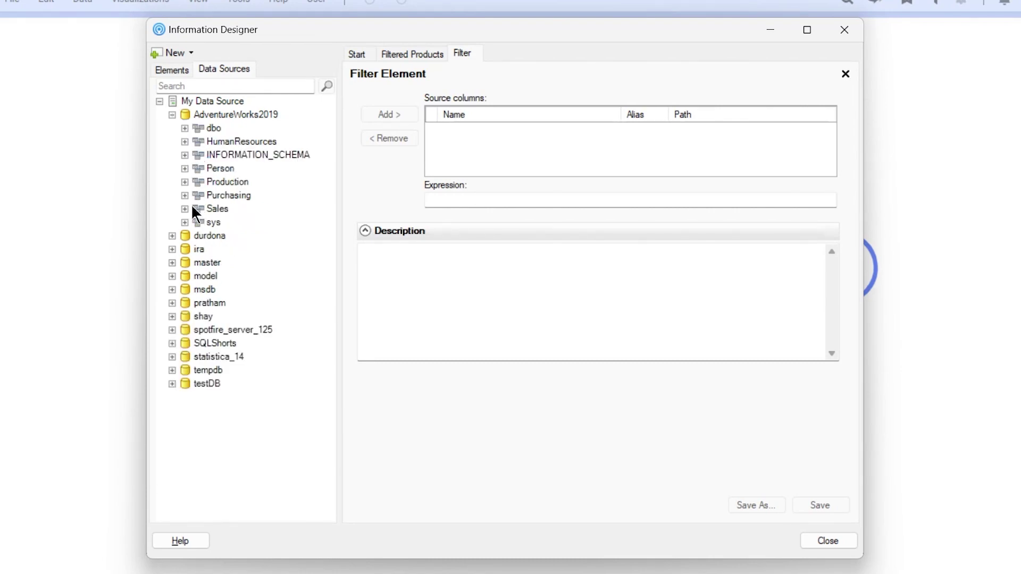
Step: Add ProductID from the AdventureWorks2019 Production Product table as the filter's source column and set the expression to %1 > 500
left_click(184, 183)
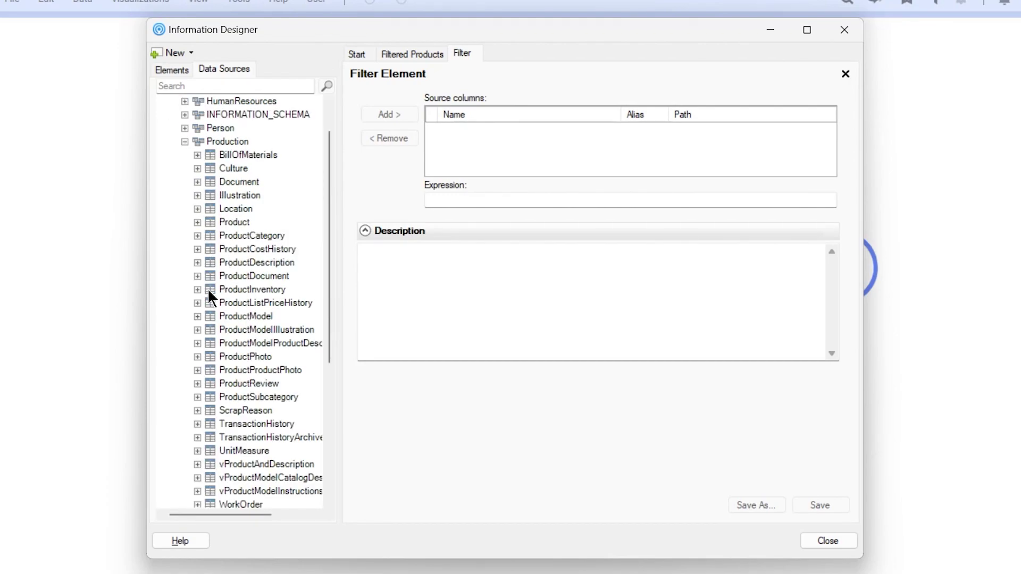
left_click(197, 222)
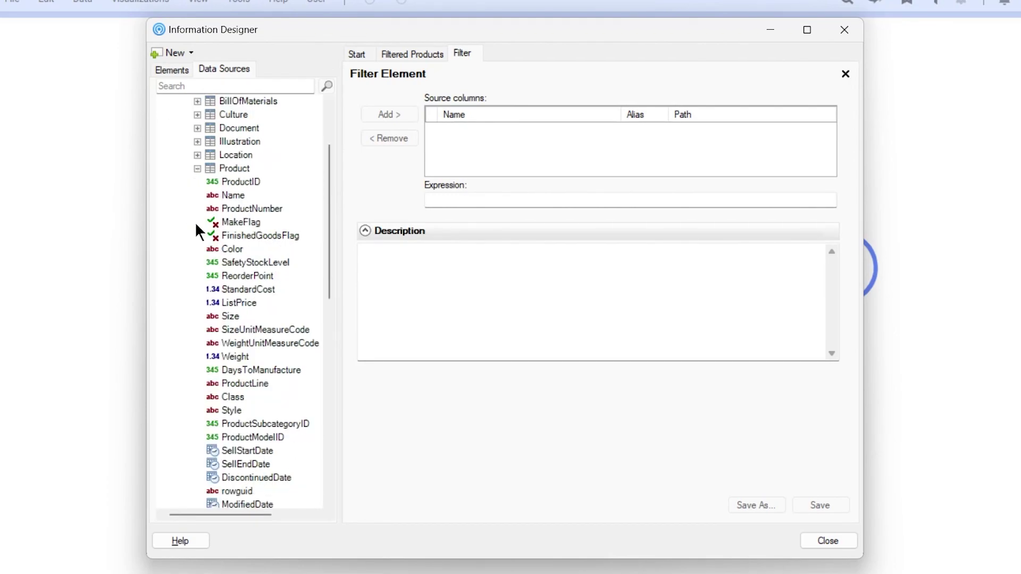
left_click(252, 183)
left_click(391, 117)
left_click(486, 199)
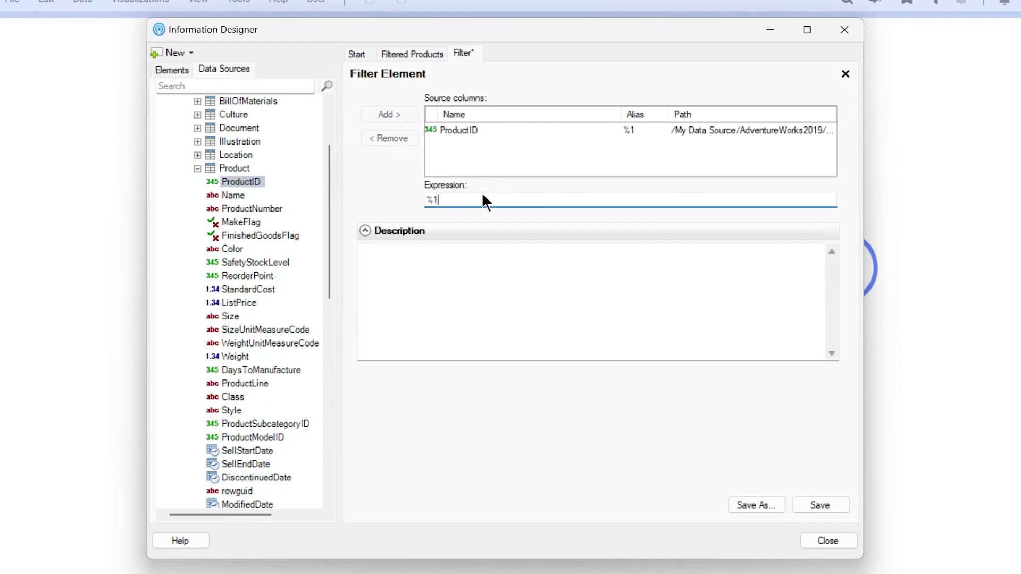
type("> 500")
Step: Save the filter element as "Production.Product.ProductID Greater Than 500" in the Filters folder under Information Model
left_click(762, 505)
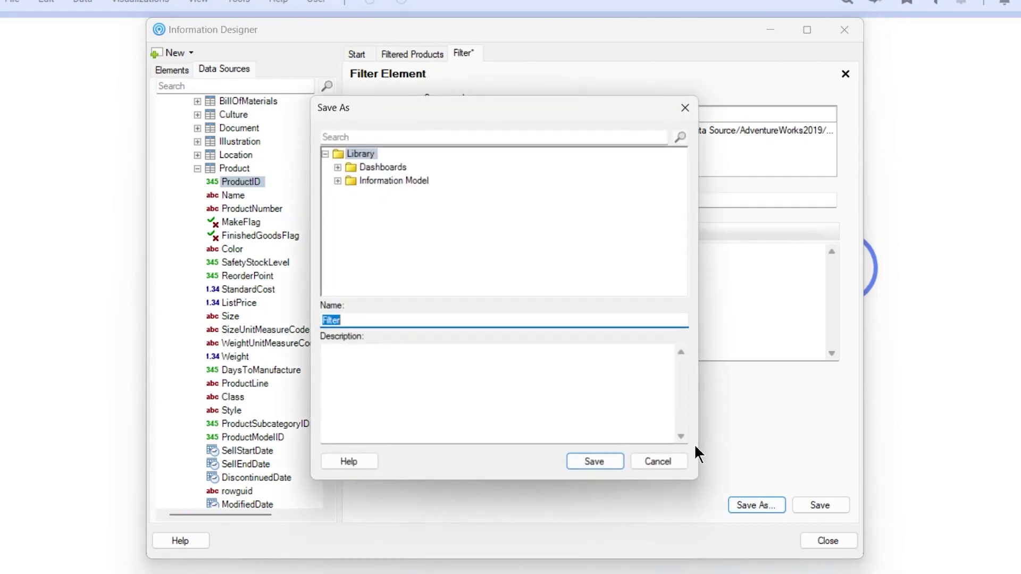
left_click(338, 180)
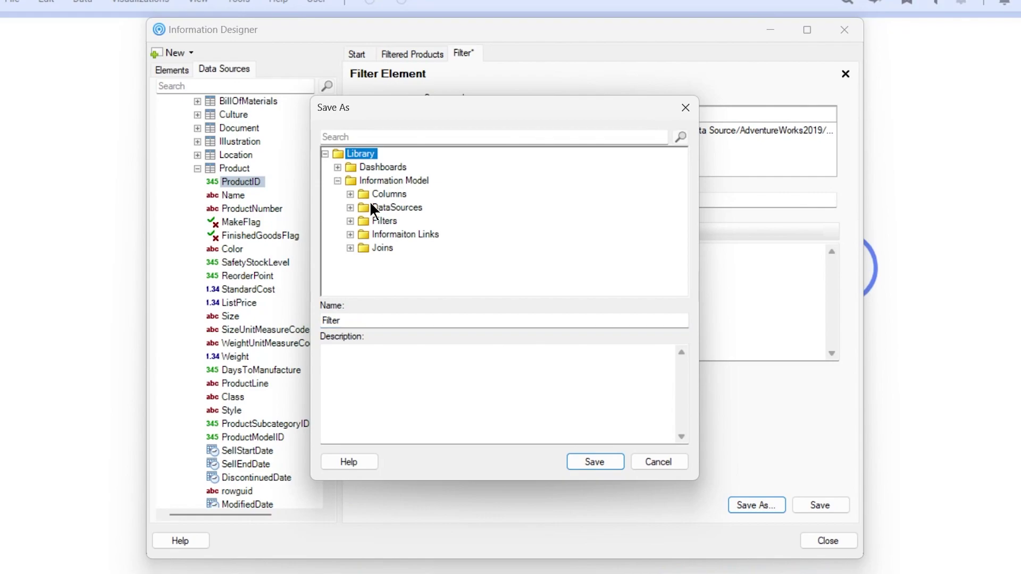
left_click(385, 221)
key("Tab")
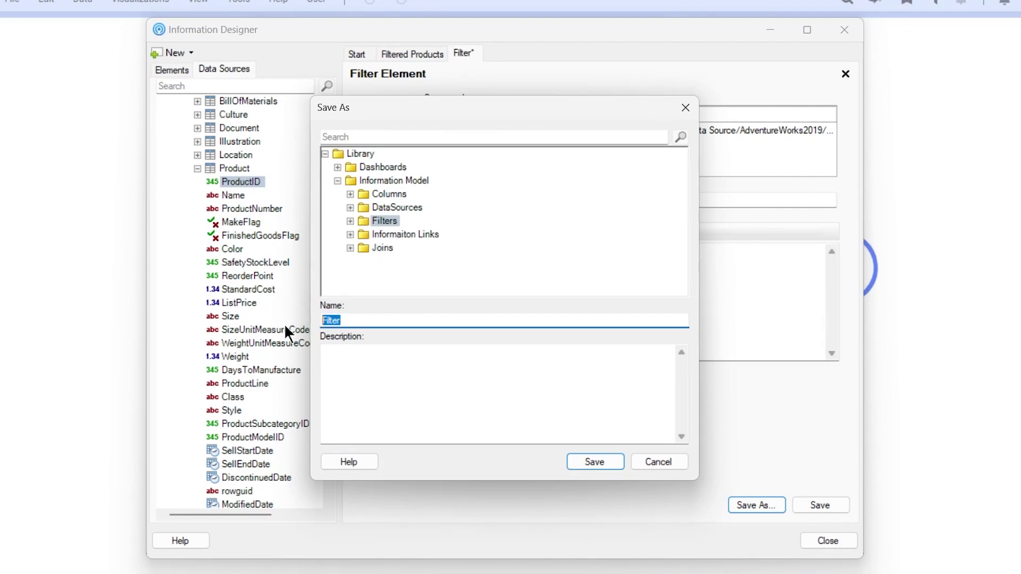
type("Pdor")
key("BackSpace")
key("BackSpace")
type("roduction.Produc")
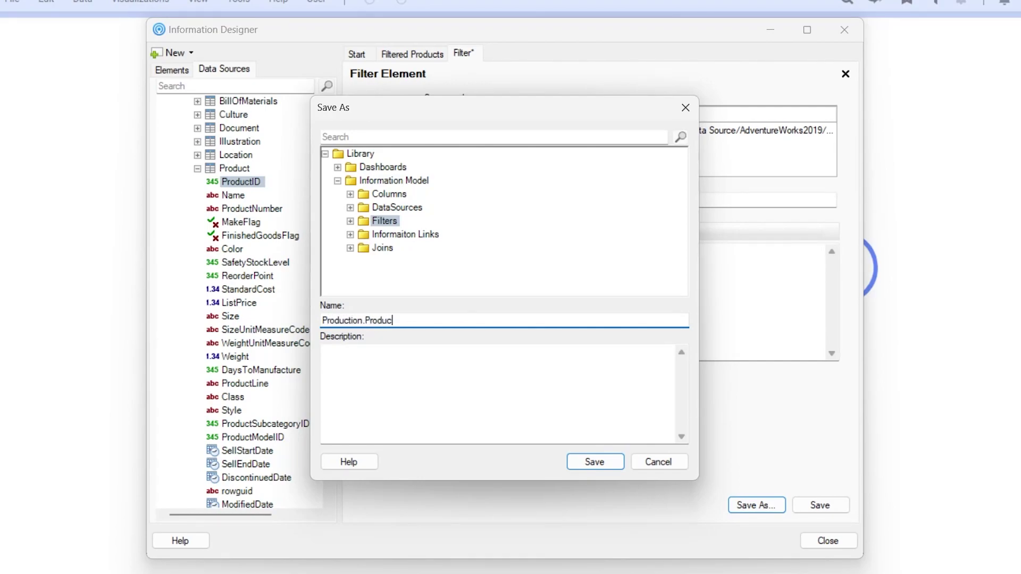
type("t.ProductID Greater Than")
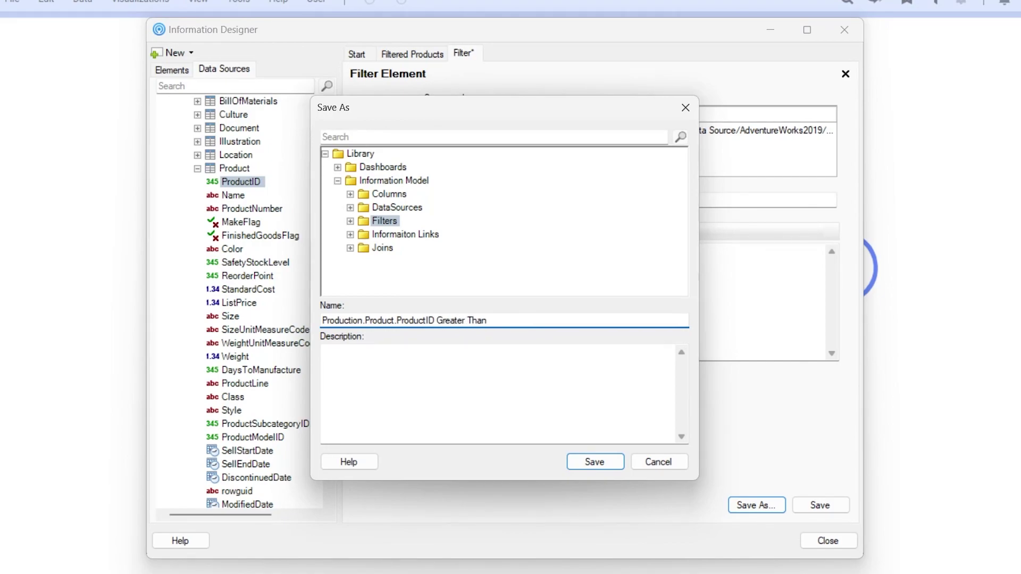
type("500")
left_click(599, 462)
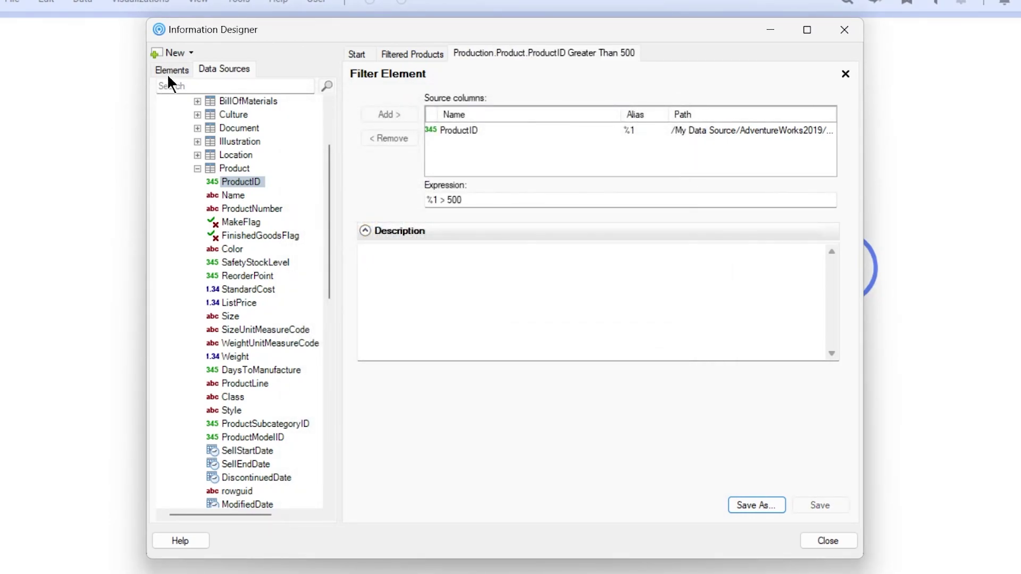
Step: Add the "Production.Product.ProductID Greater Than 500" filter from the Filters folder to the Filtered Products information link
left_click(169, 74)
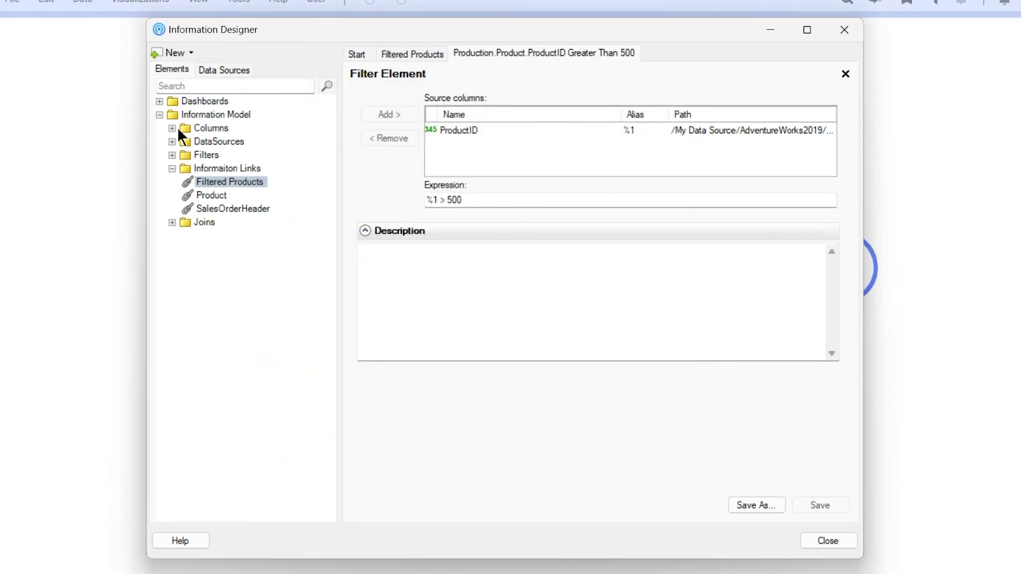
left_click(172, 156)
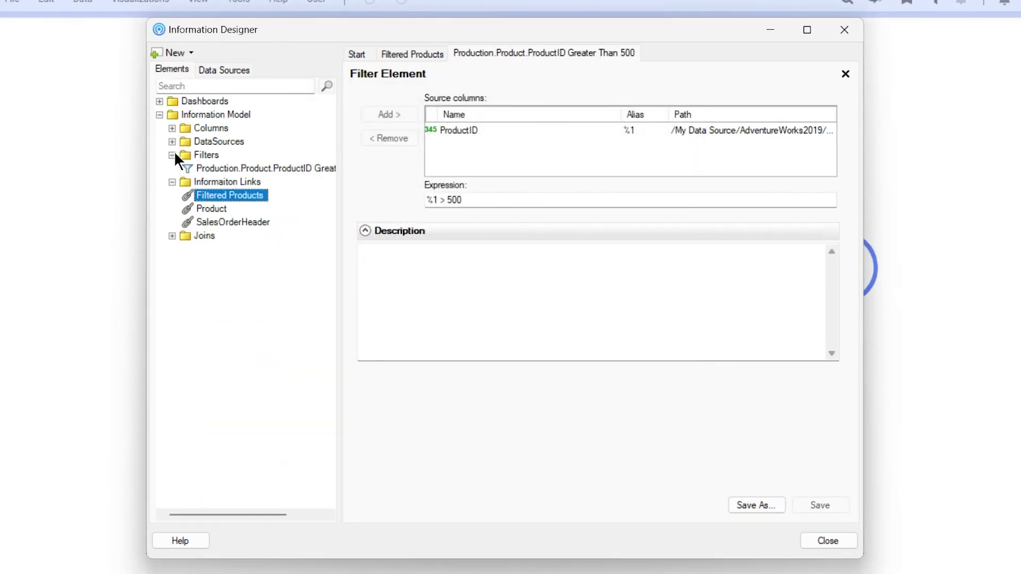
left_click(242, 168)
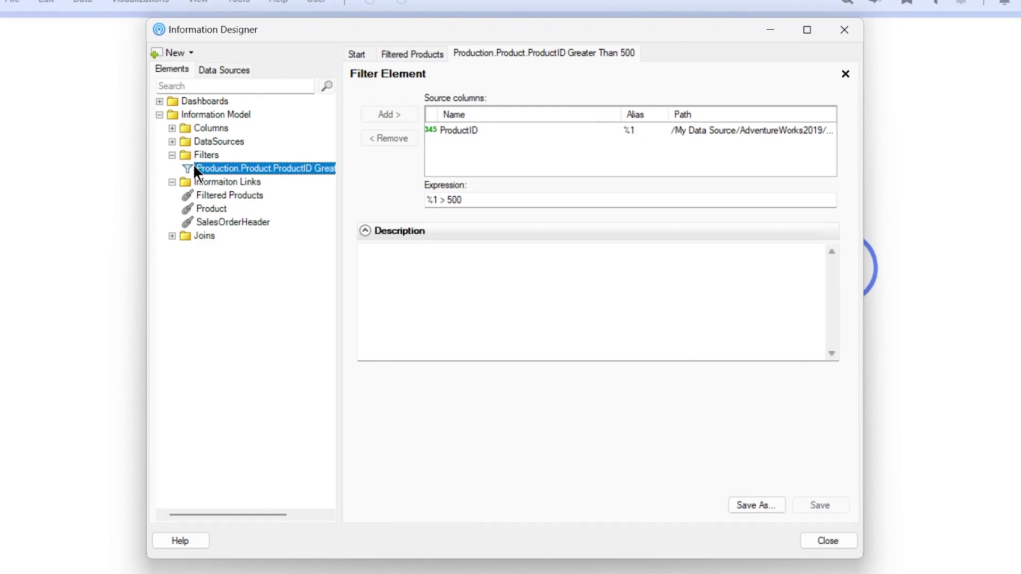
left_click(417, 55)
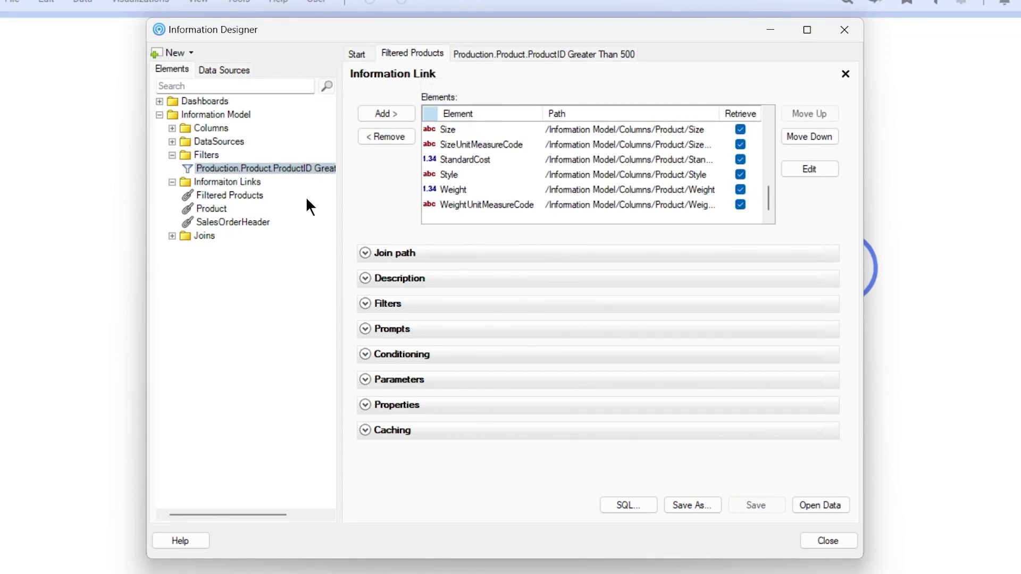
left_click(400, 113)
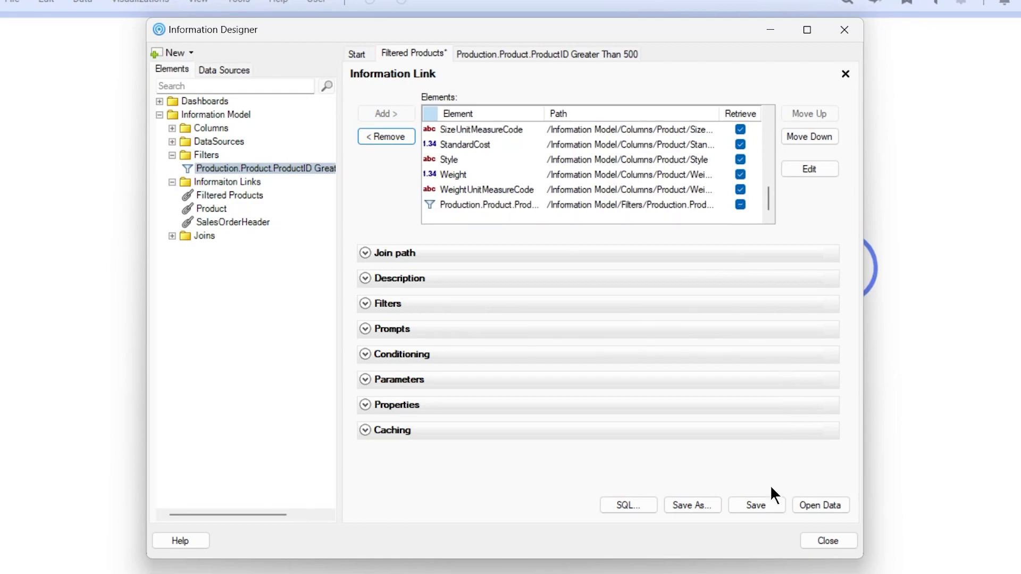
Step: Save the Filtered Products information link and open its data without saving the changes to Filtered Products.dxp
left_click(773, 505)
left_click(803, 506)
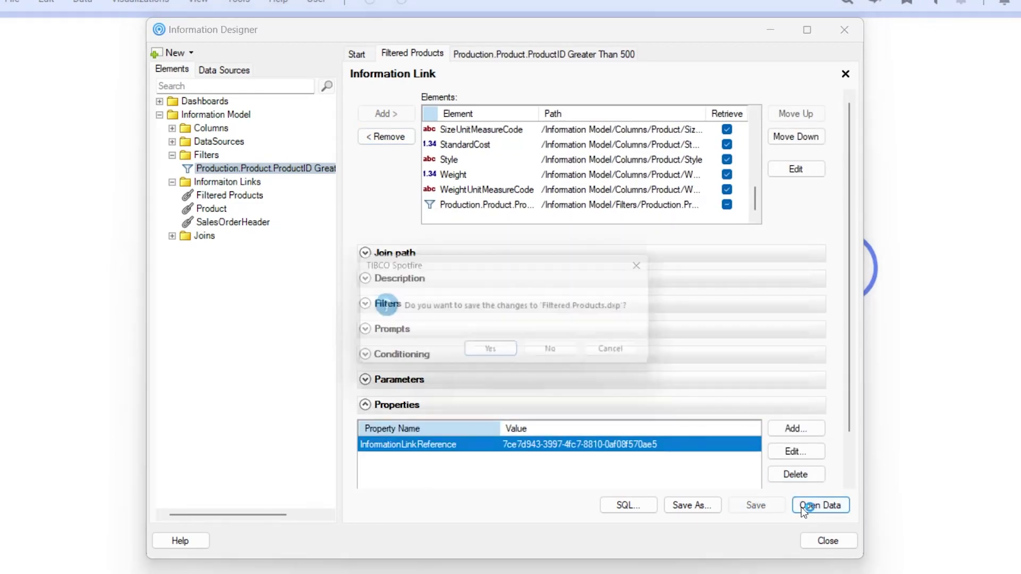
left_click(549, 349)
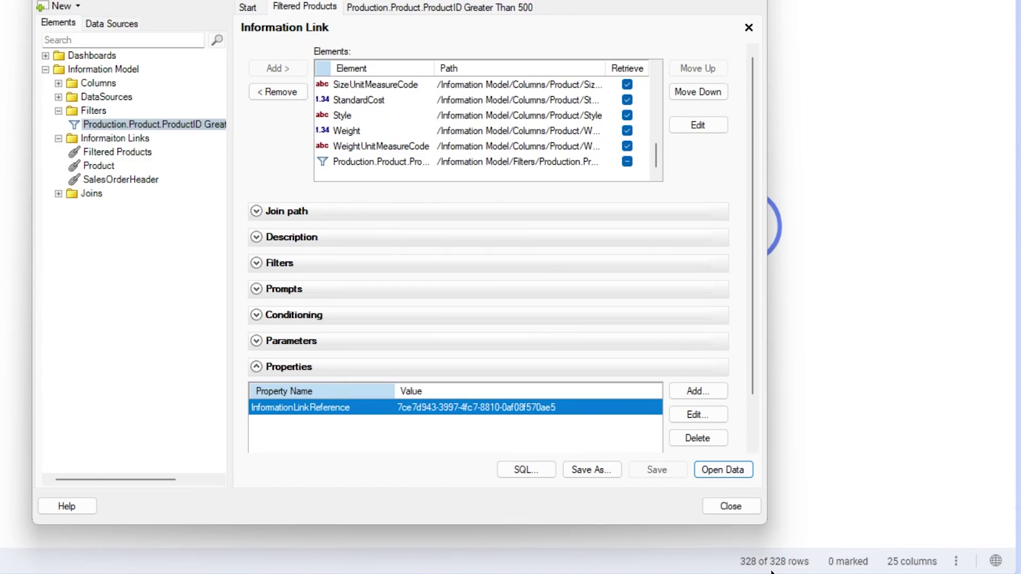
Step: Switch to SQL Server Management Studio, change the last query's condition to ProductID > 500 and execute that query
key("alt+Tab")
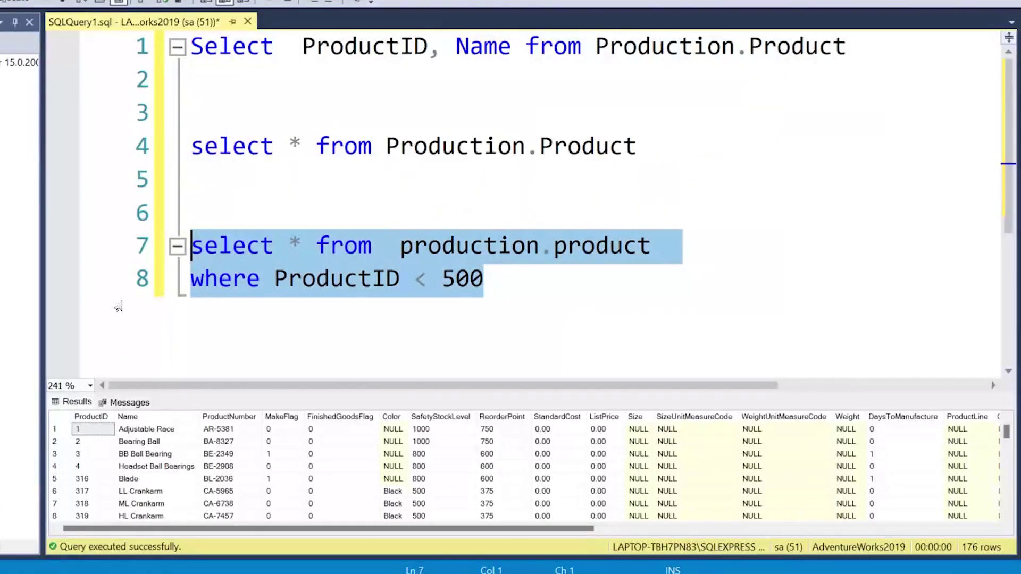
left_click(441, 280)
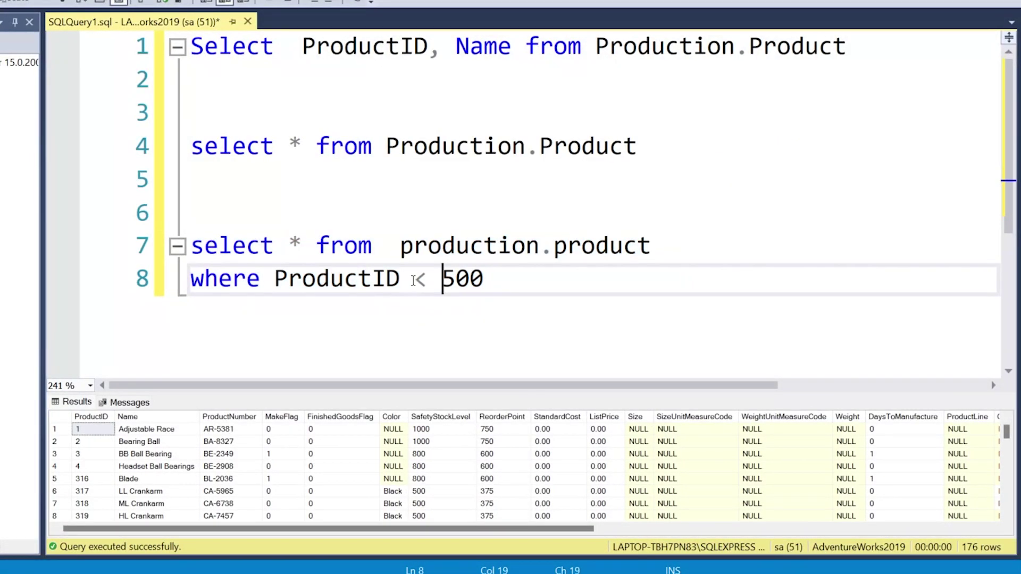
double_click(419, 282)
type(">")
key("End")
left_click_drag(499, 303, 193, 249)
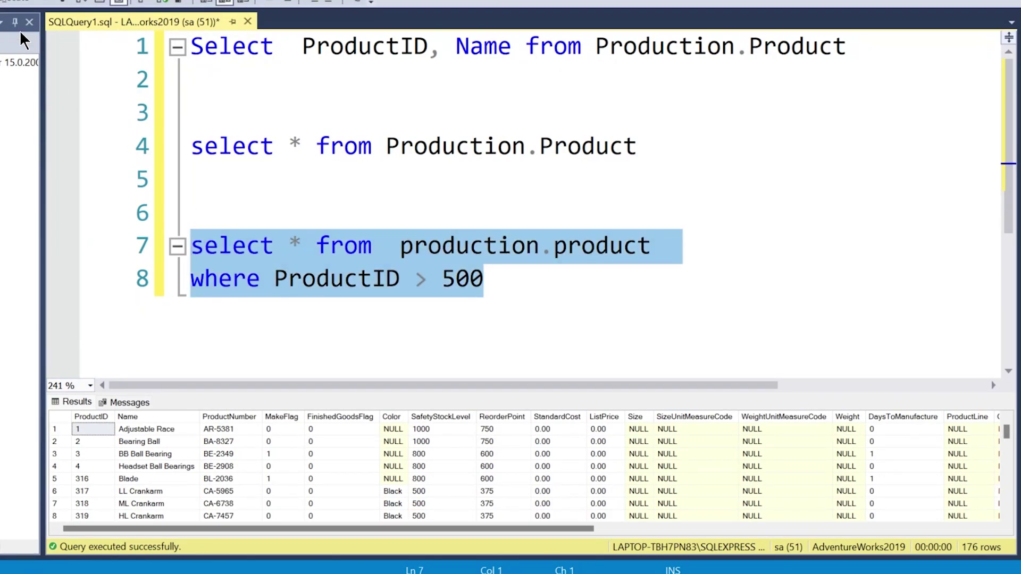
key("F5")
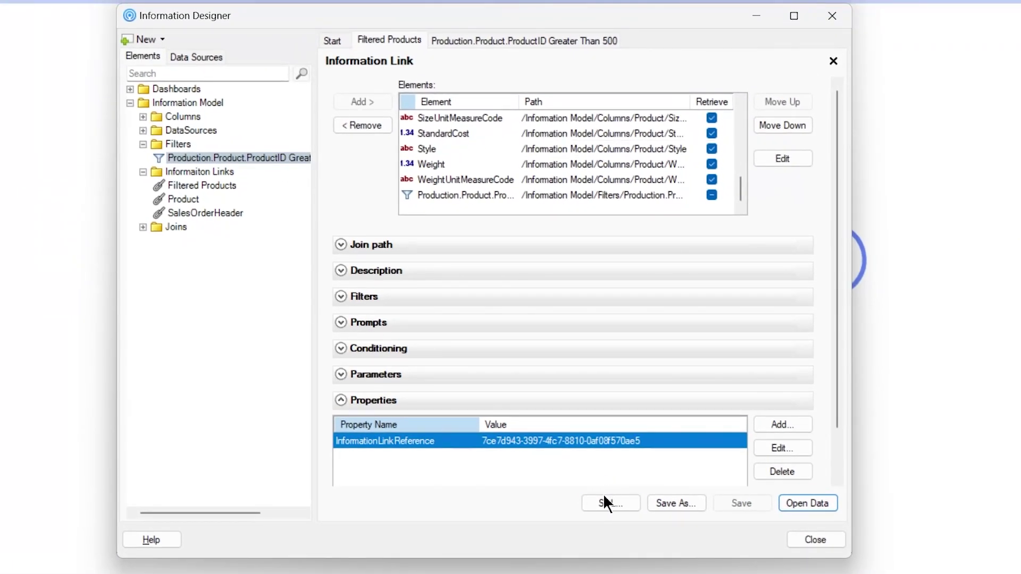
Step: Return to Information Designer and examine the WHERE clause in the Filtered Products link's SQL, leaving it unedited
left_click(516, 468)
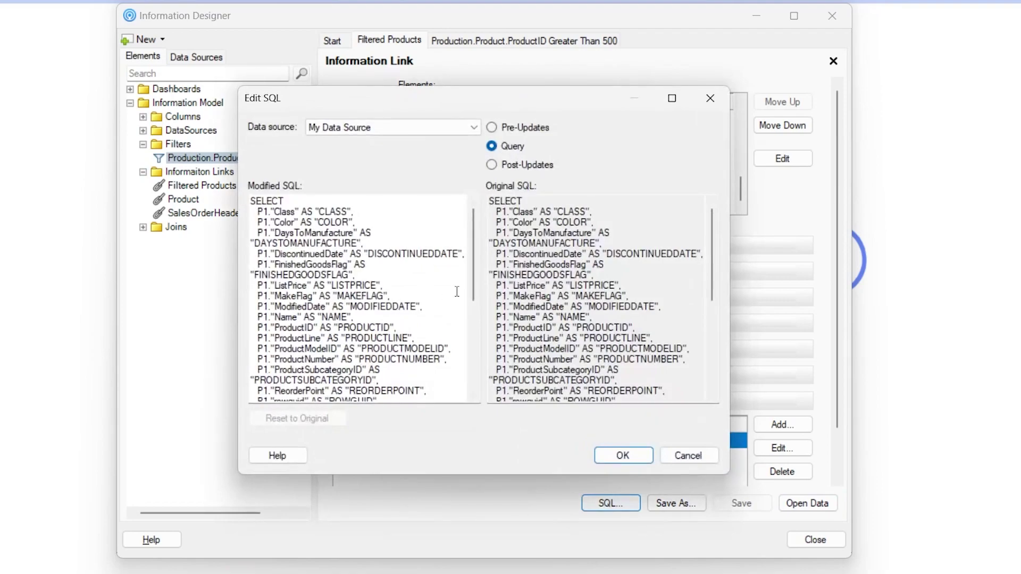
left_click_drag(477, 269, 479, 375)
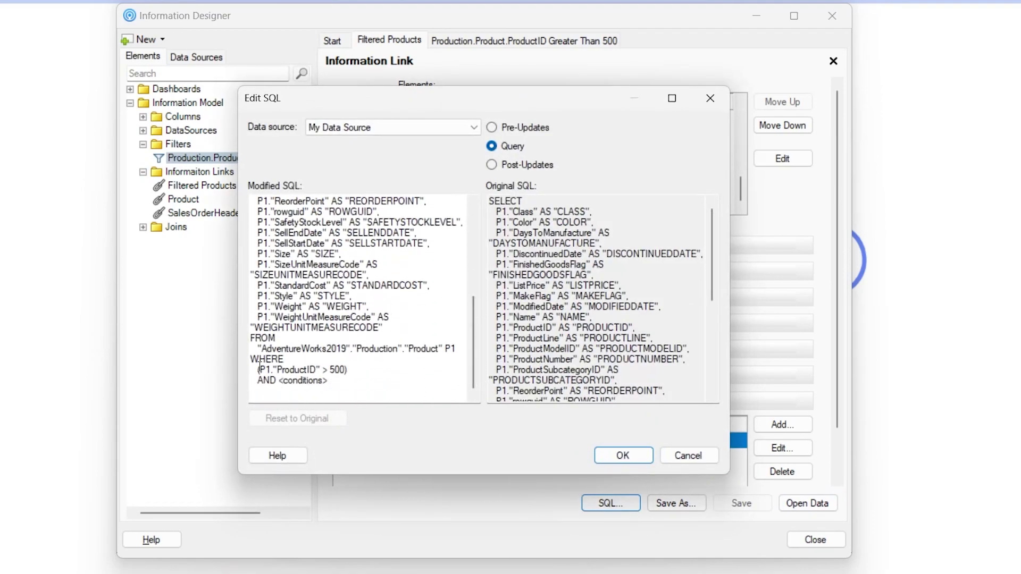
left_click_drag(257, 369, 360, 369)
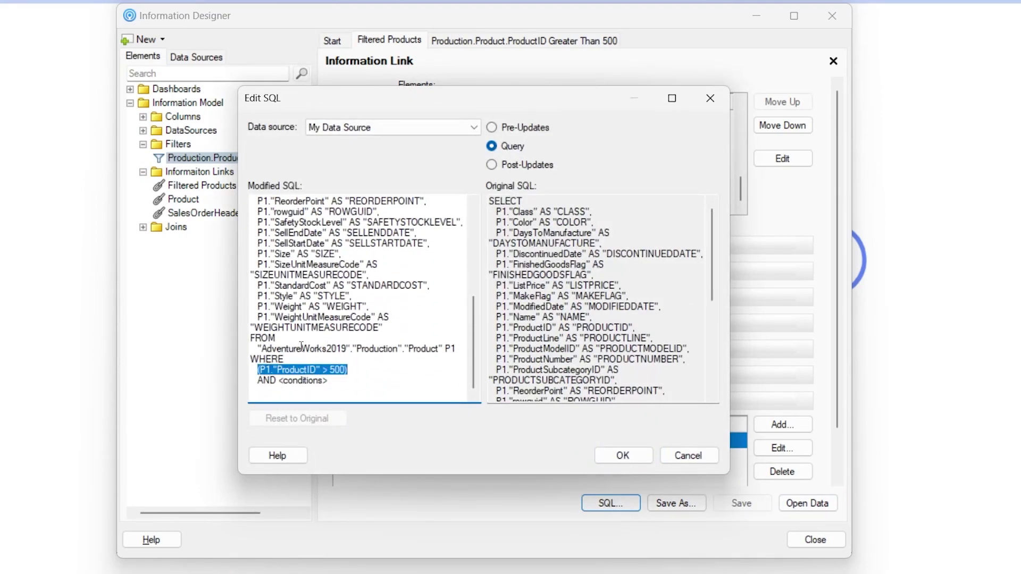
left_click_drag(284, 359, 224, 362)
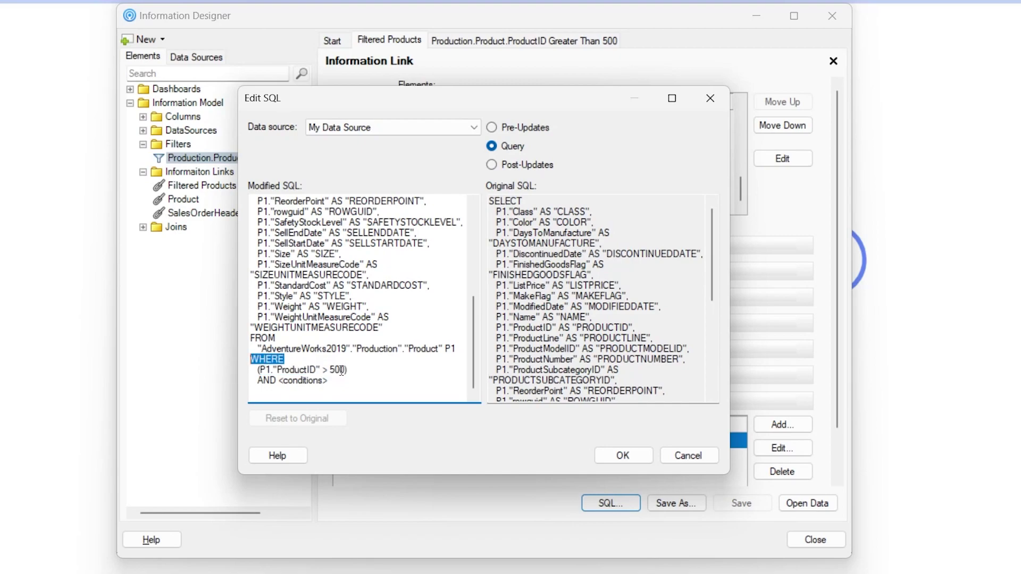
left_click_drag(341, 371, 256, 370)
left_click(688, 455)
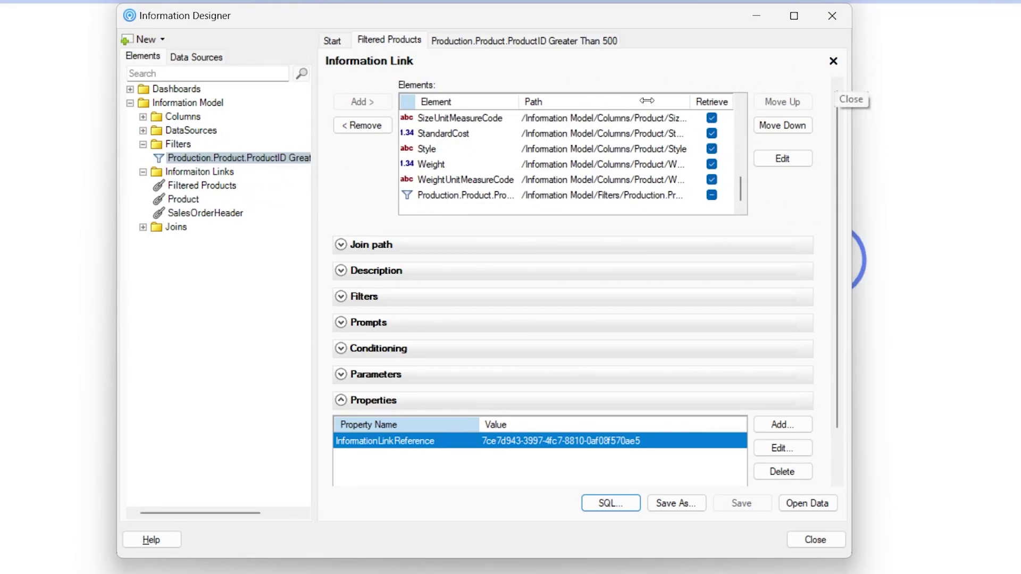
Step: Remove the ProductID filter element from the Filtered Products information link and keep the link open
left_click(471, 198)
left_click(364, 126)
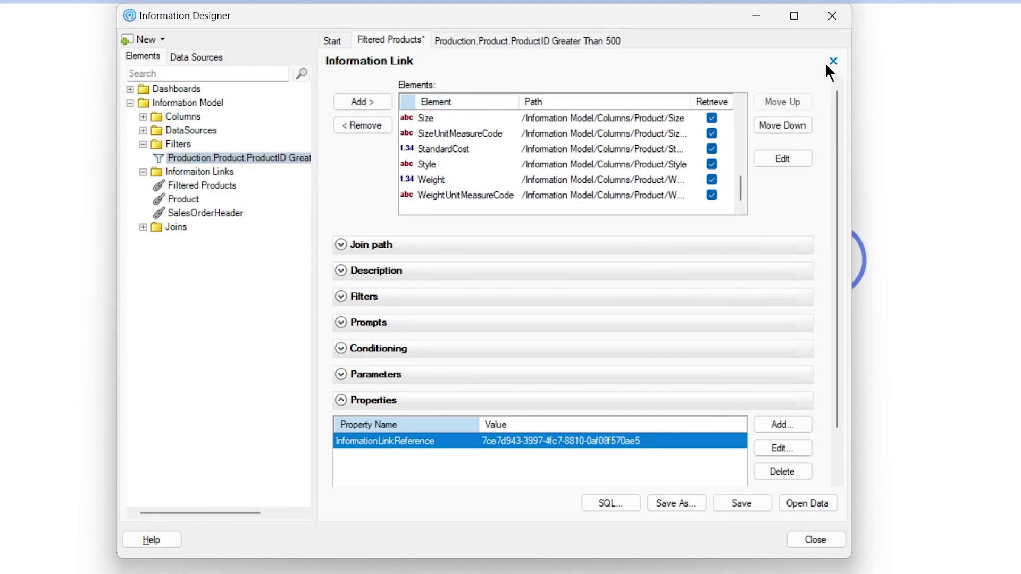
left_click(833, 61)
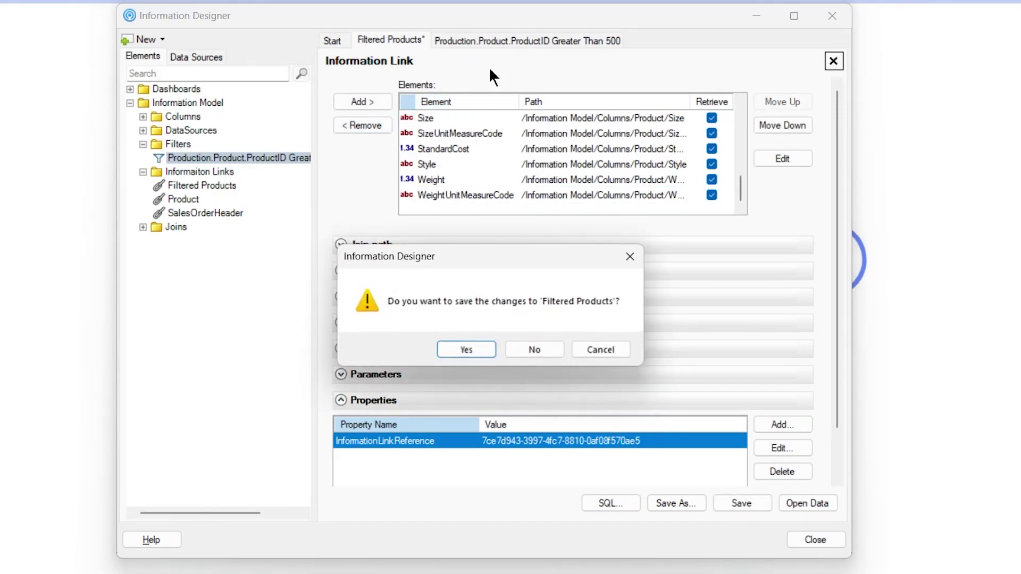
left_click(631, 256)
Step: Start another filter element and select the Production Product table in the data source
left_click(332, 41)
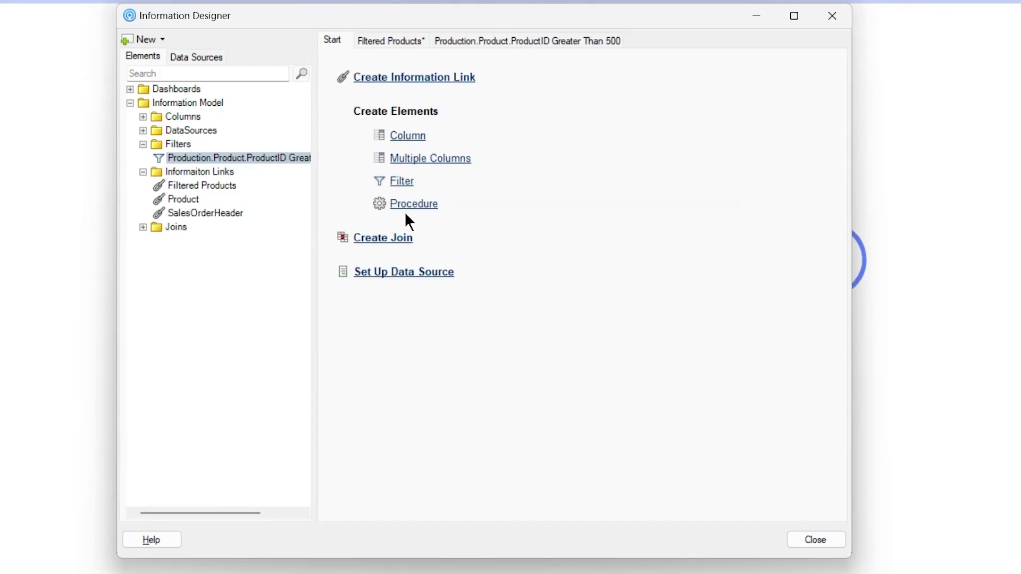
left_click(404, 182)
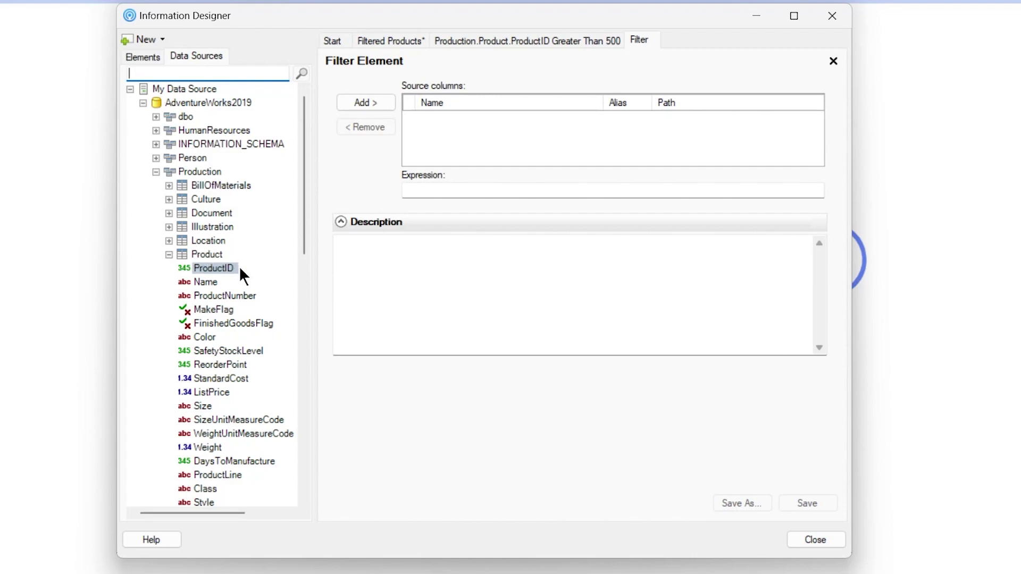
left_click(218, 258)
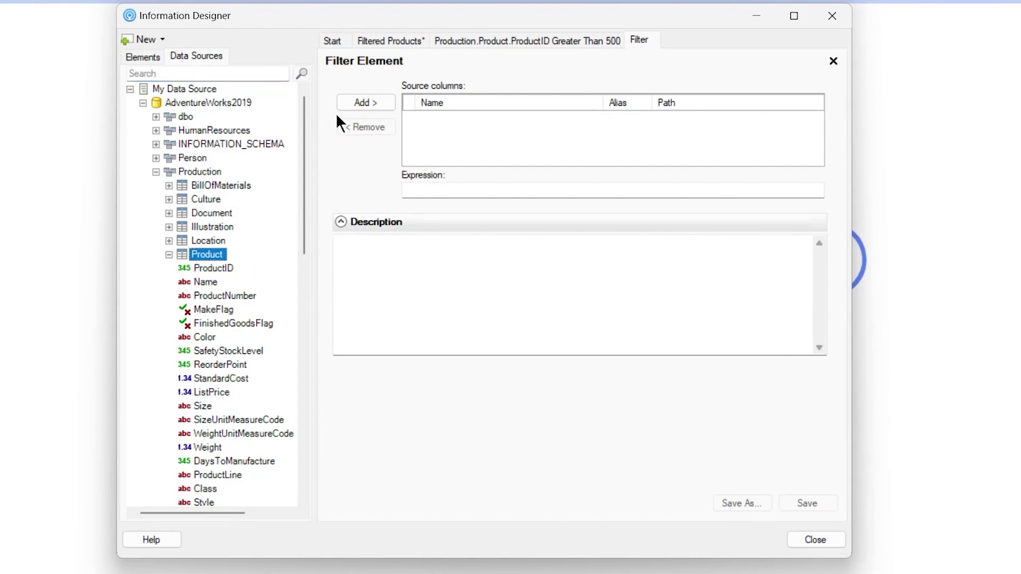
Step: Review the source column, expression and save location of the existing "Production.Product.ProductID Greater Than 500" filter element
left_click(493, 43)
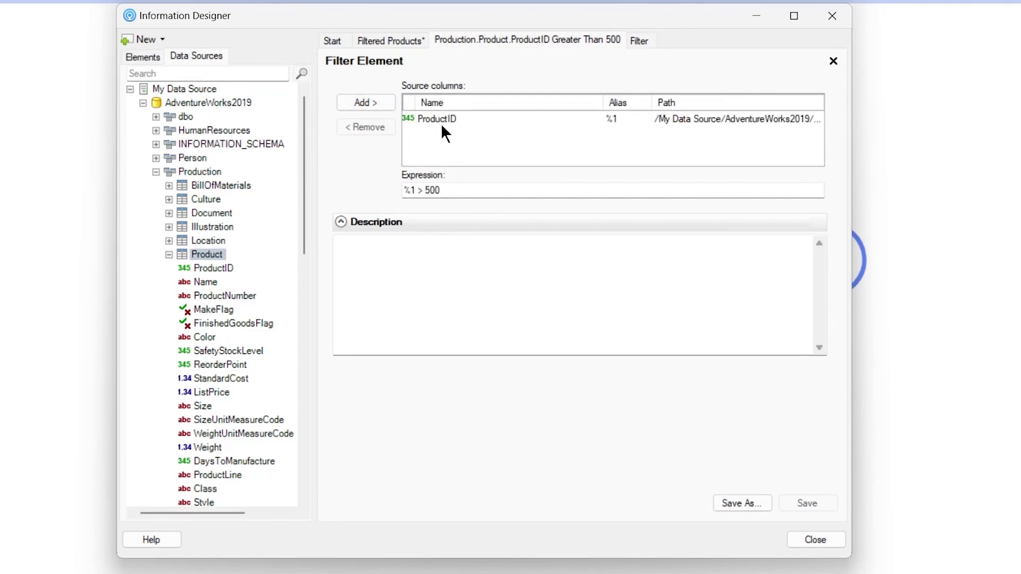
left_click_drag(424, 191, 456, 191)
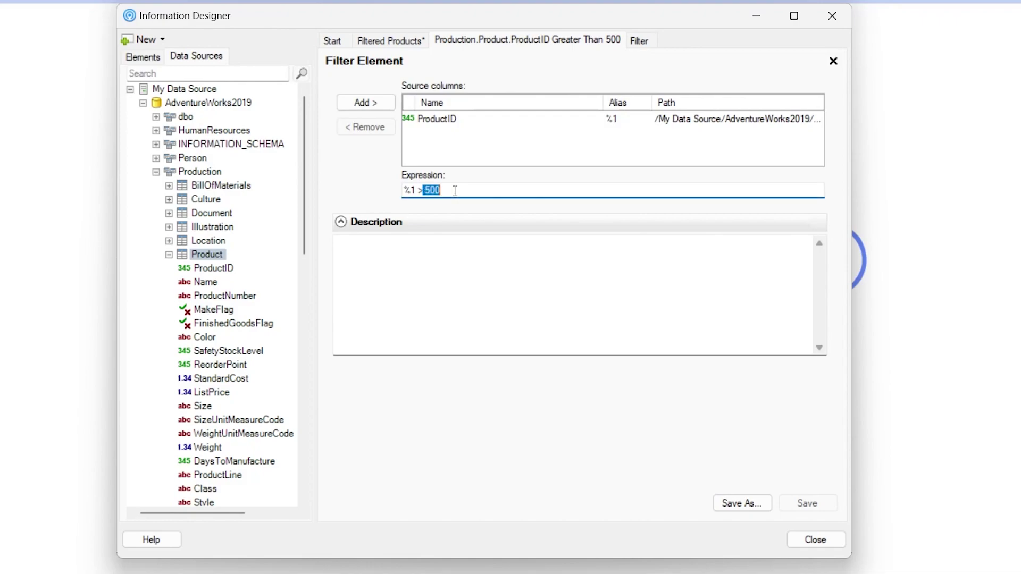
left_click(742, 503)
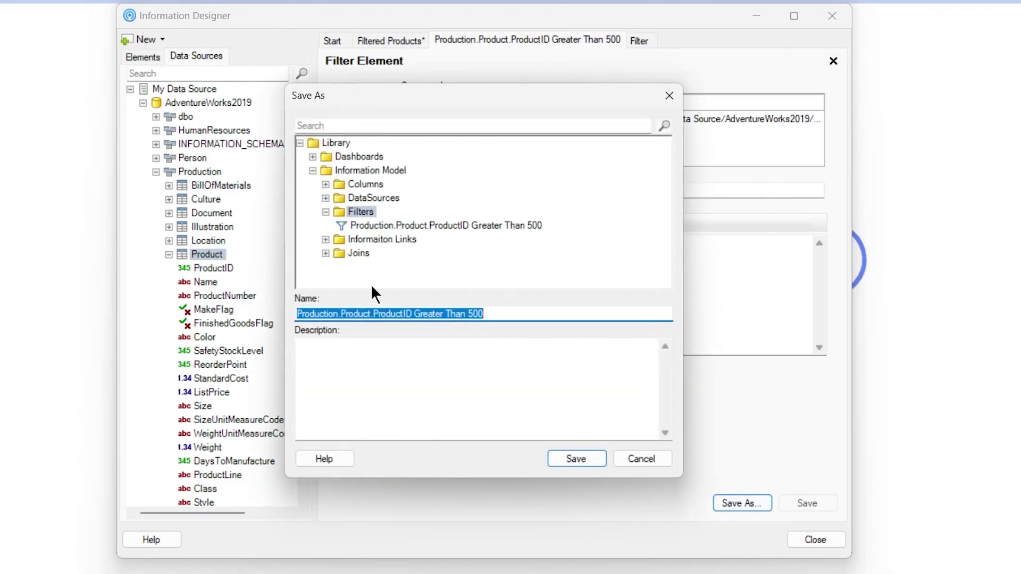
left_click(646, 457)
Step: Add the saved ProductID filter element back to the Filtered Products information link and save the link
left_click(145, 57)
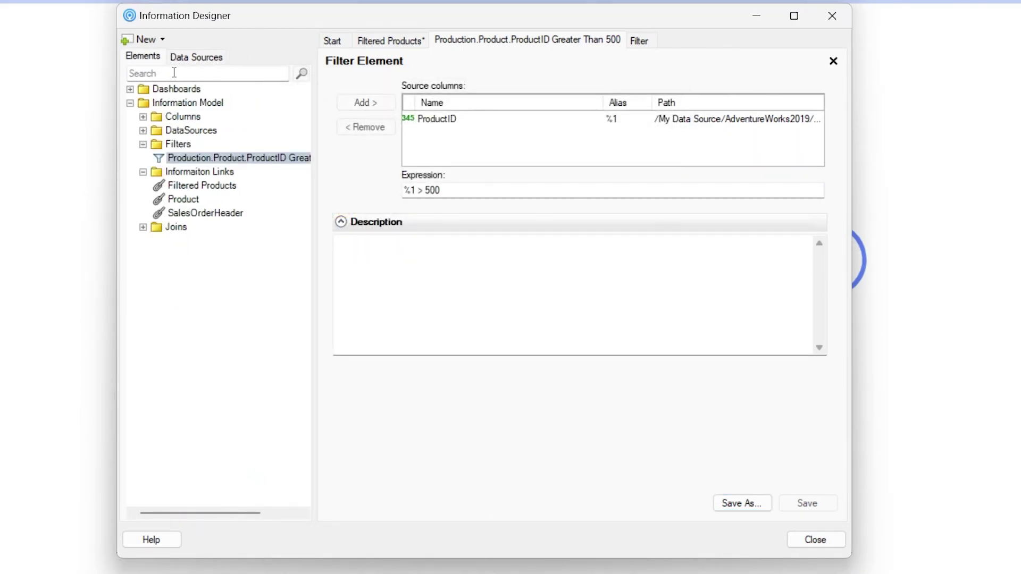
left_click(394, 40)
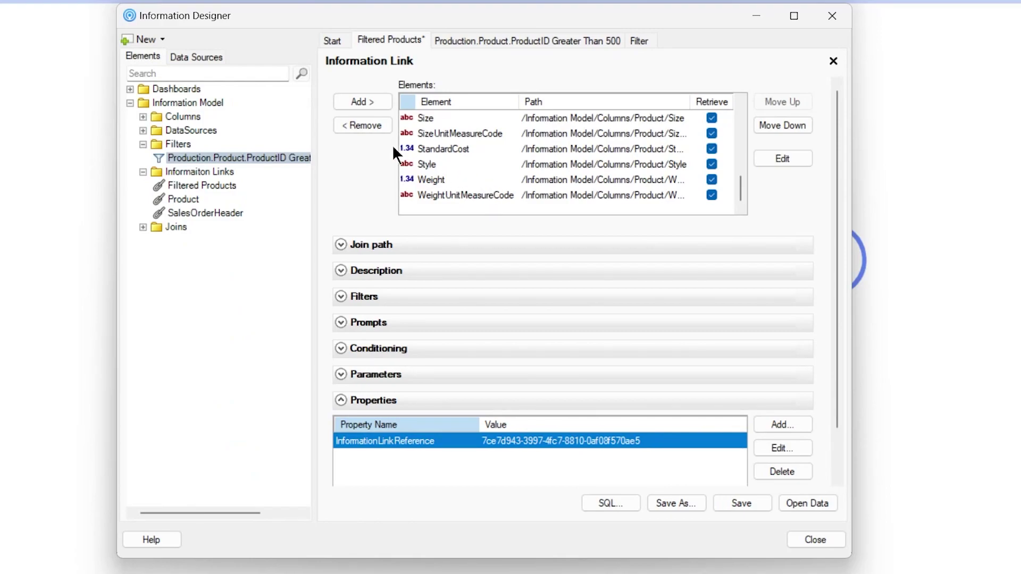
left_click(363, 101)
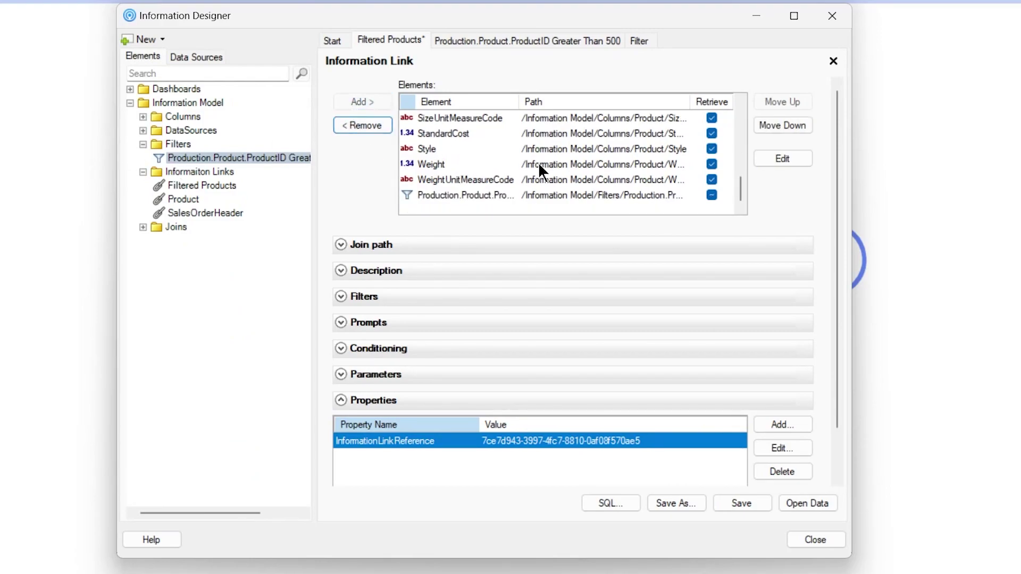
left_click(741, 504)
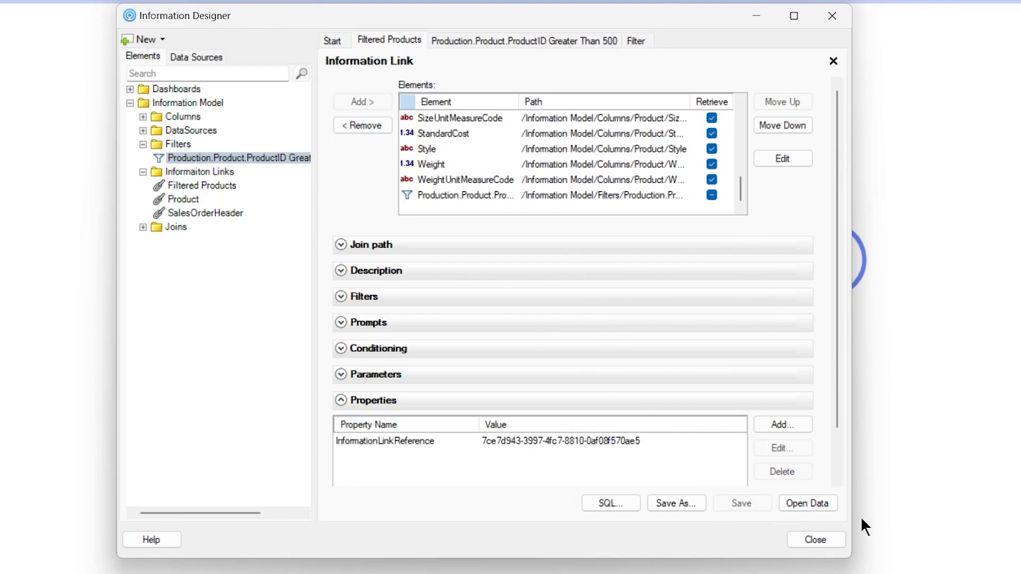
Step: Check the ProductID condition in the SQL generated for the Filtered Products information link
left_click(619, 508)
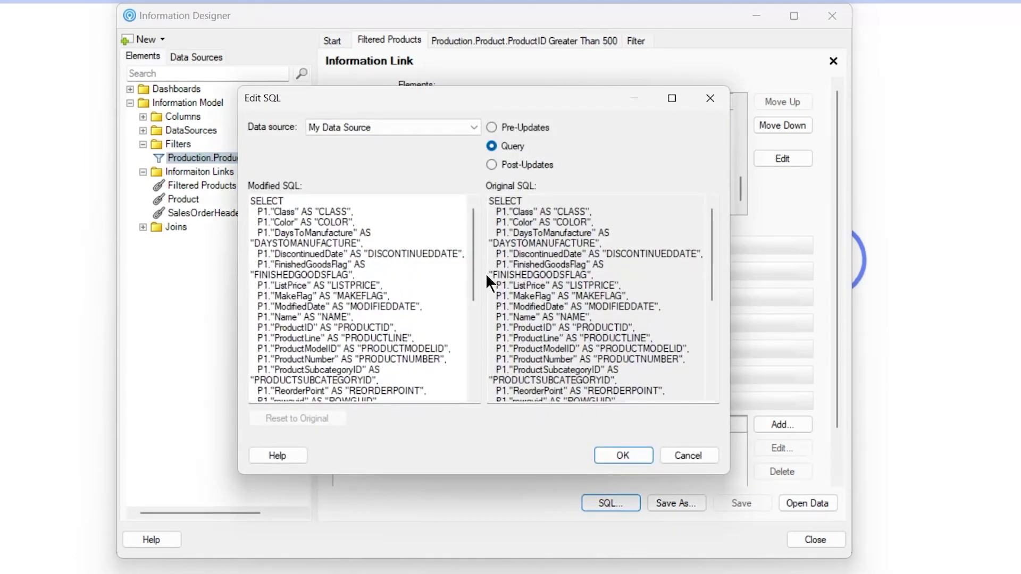
left_click_drag(474, 239, 471, 375)
left_click_drag(360, 371, 254, 370)
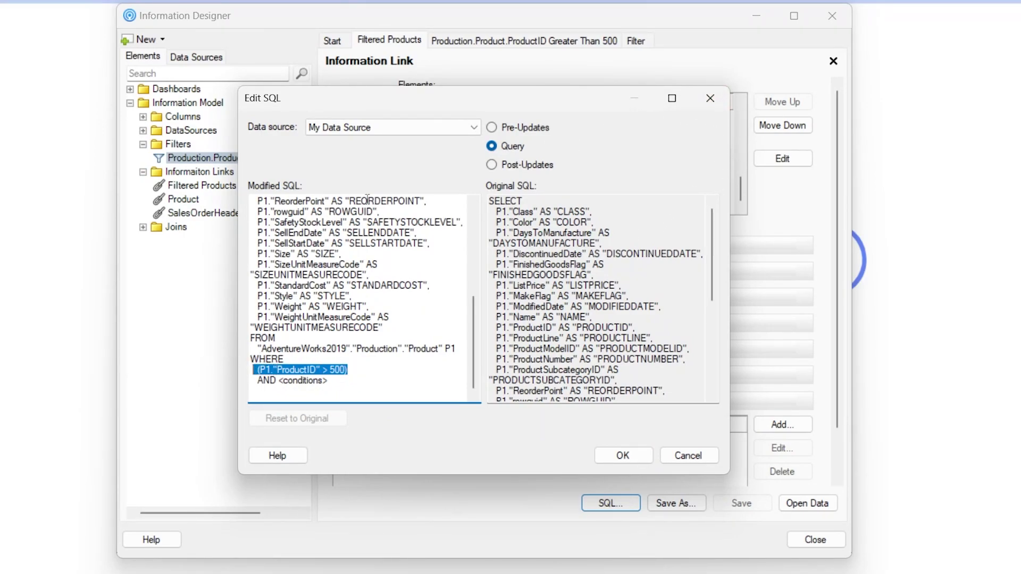
left_click(710, 99)
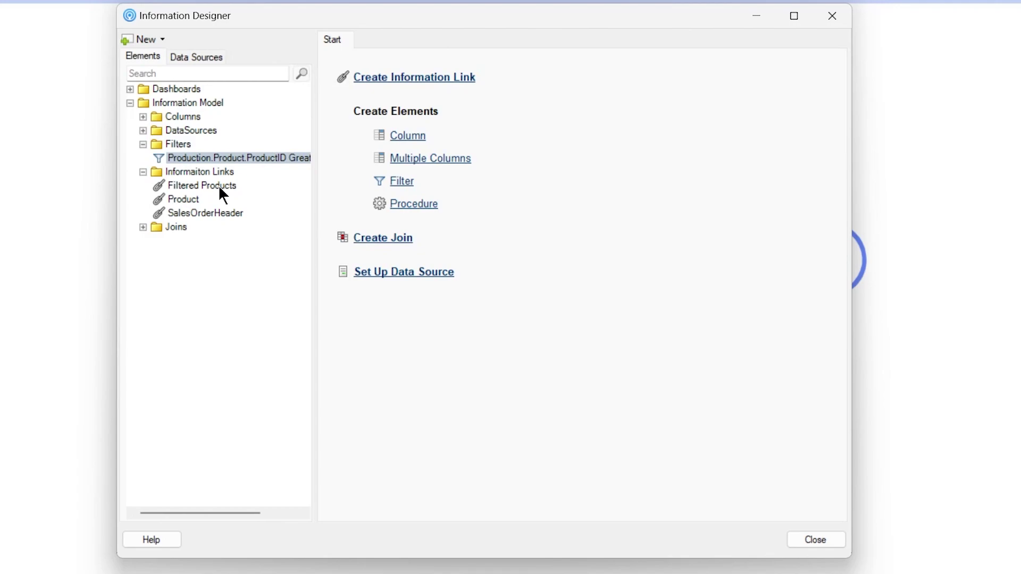
Step: Open the Product information link's SQL and insert an empty line below WHERE in the modified query
double_click(195, 200)
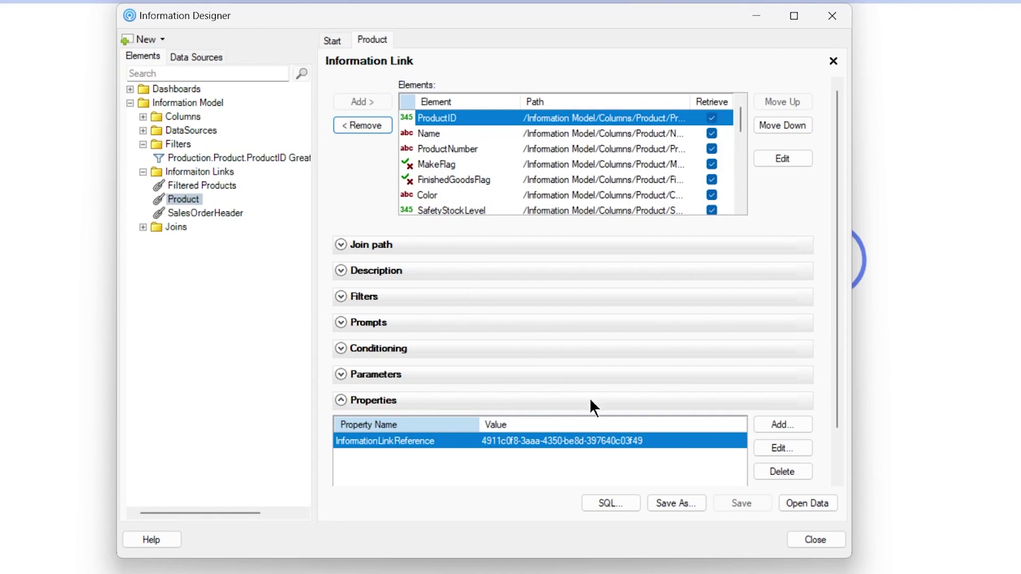
left_click(613, 505)
scroll(302, 369, "down", 8)
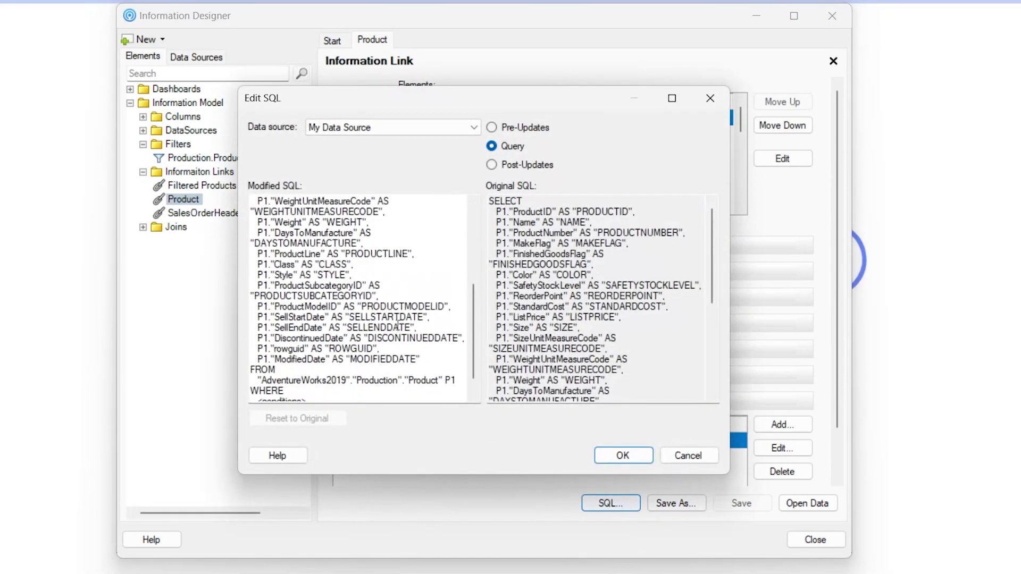
left_click(303, 370)
key("Return")
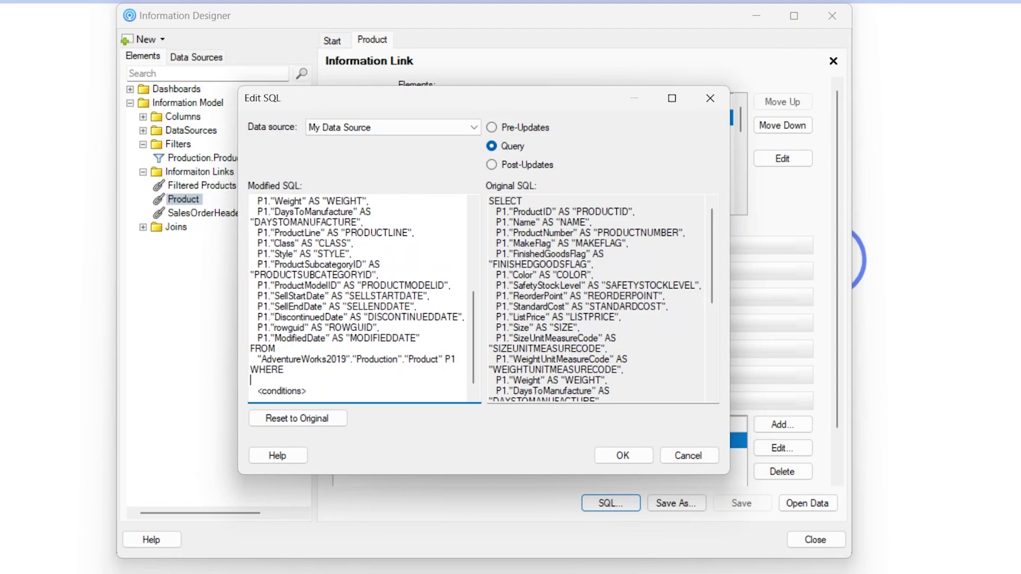
Step: Copy the P1."ProductID" reference from the SELECT list and use it to add the condition P1."ProductID" > 500 below WHERE
scroll(278, 364, "up", 8)
left_click(316, 211)
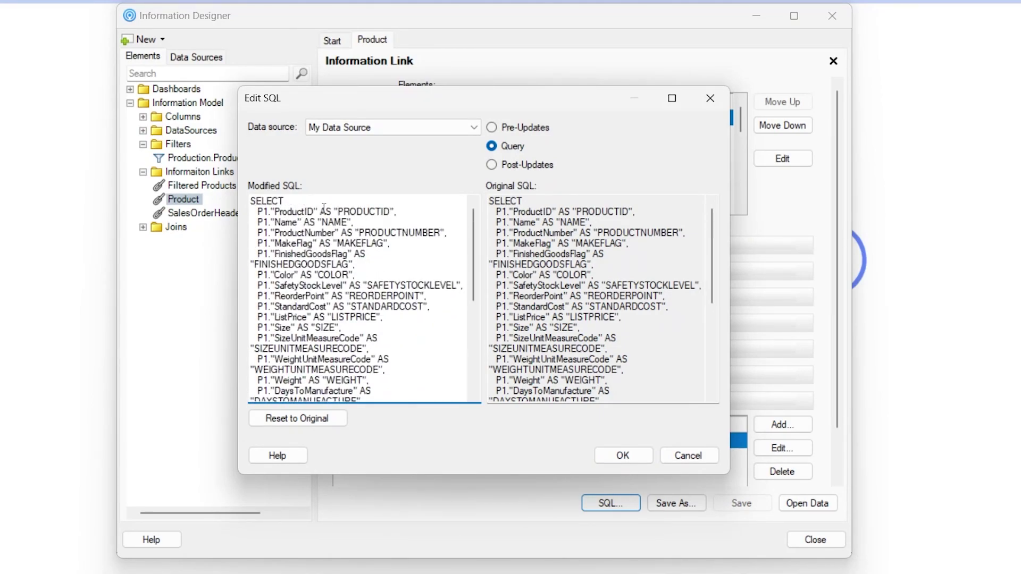
left_click_drag(320, 212, 258, 211)
key("ctrl+c")
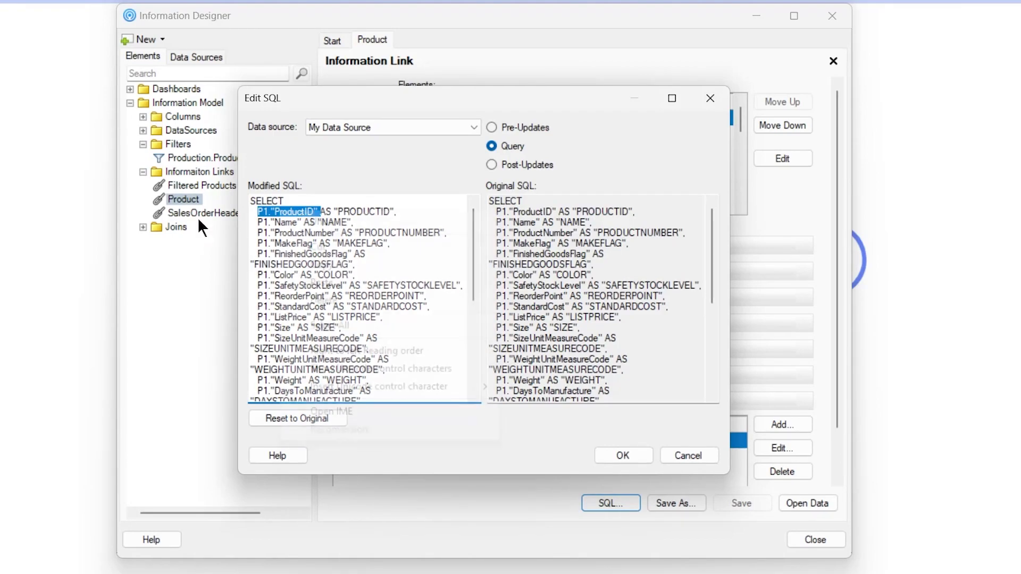
right_click(261, 212)
left_click(282, 264)
scroll(253, 354, "down", 6)
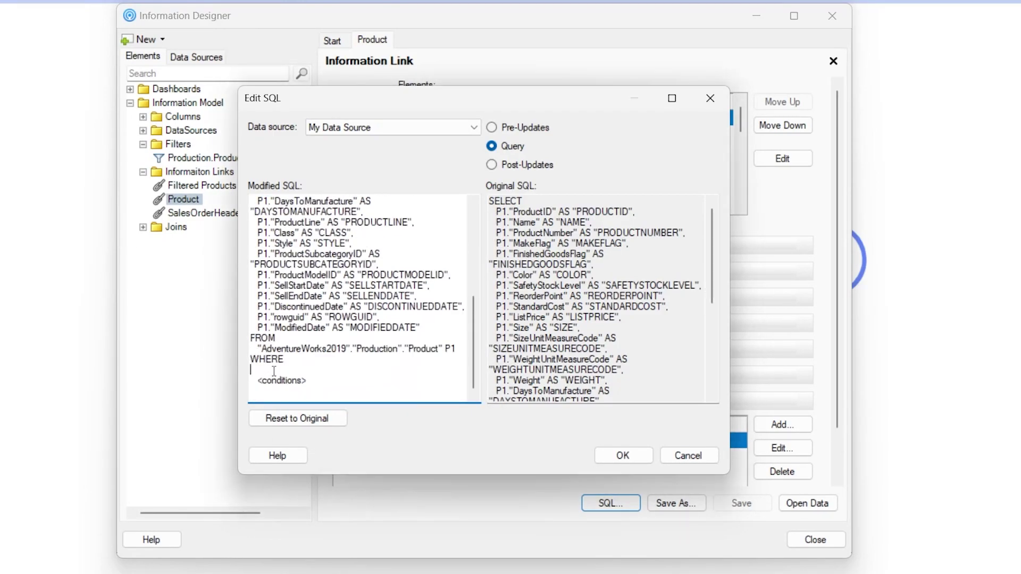
left_click(255, 369)
key("ctrl+v")
type("> 500")
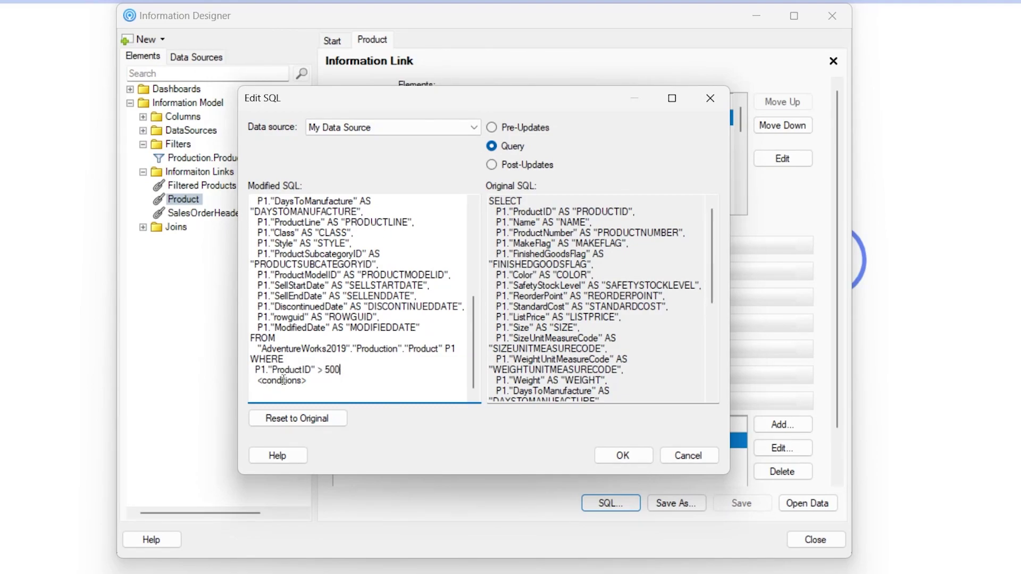
Step: Remove the <conditions> placeholder line after the ProductID condition and accept the edited SQL
type(" as")
key("BackSpace")
key("BackSpace")
key("BackSpace")
left_click_drag(326, 383, 190, 366)
key("shift+Down")
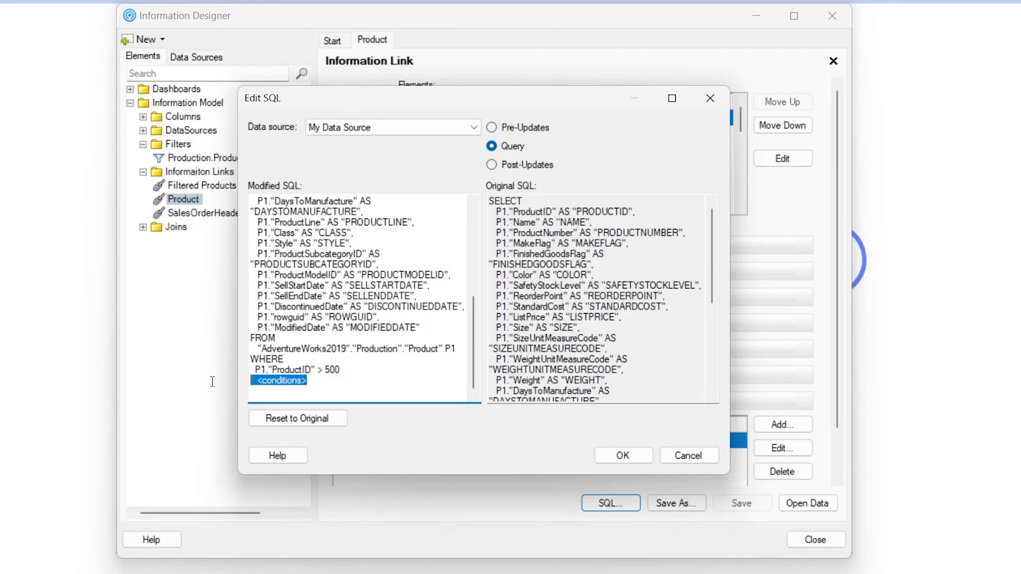
key("BackSpace")
key("BackSpace")
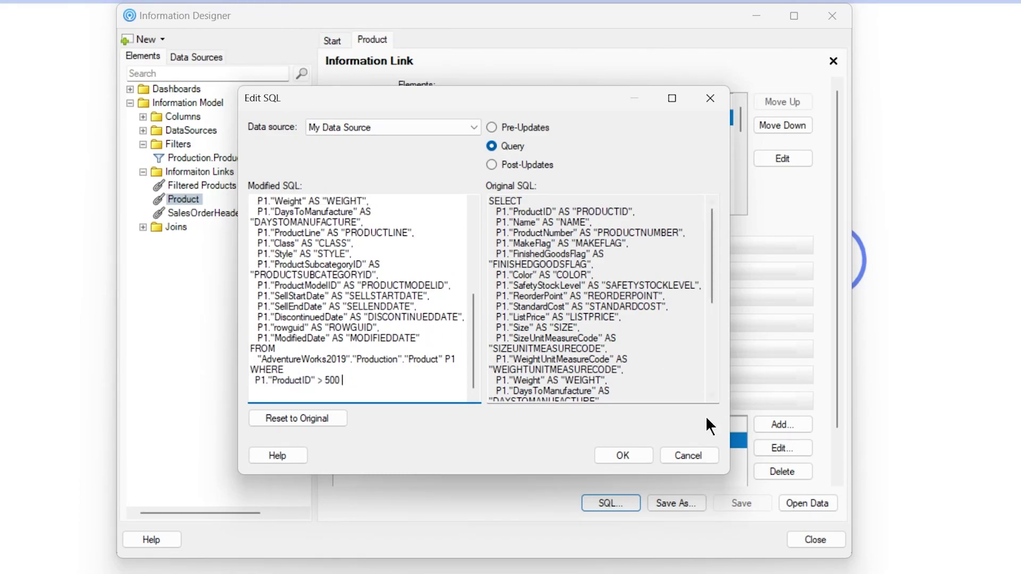
left_click(622, 455)
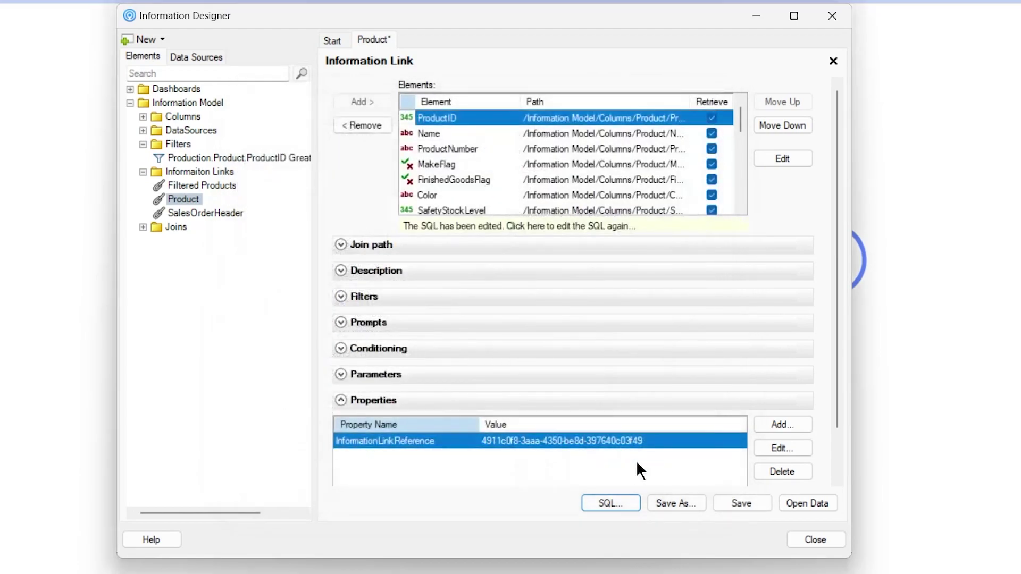
Step: Save the Product information link and open its data, discarding the changes to Filtered Products.dxp
left_click(737, 499)
left_click(815, 502)
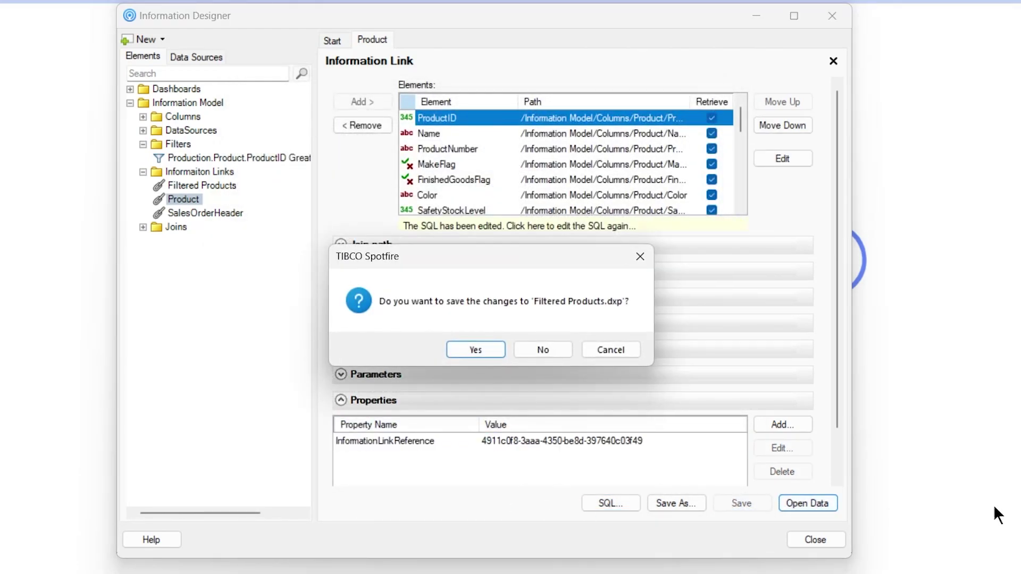
left_click(567, 349)
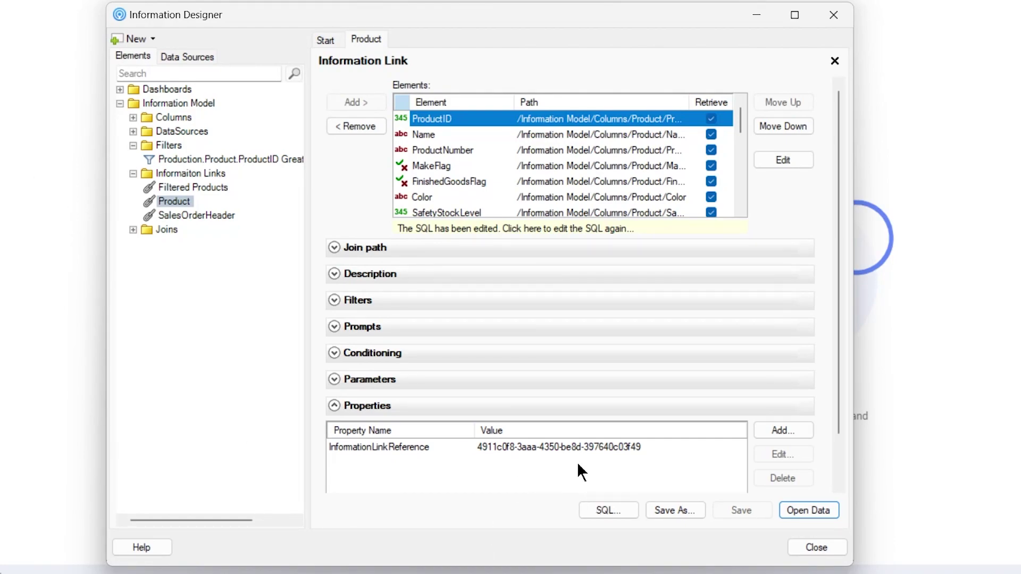
Step: Review the WHERE condition in the Product information link's modified SQL and close the SQL editor
left_click(267, 162)
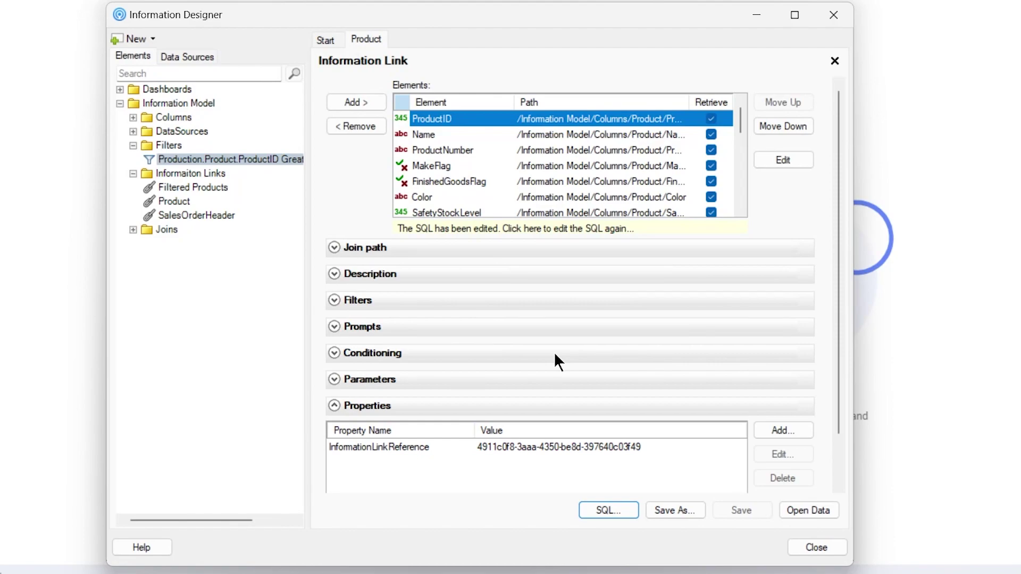
left_click(609, 510)
scroll(413, 367, "down", 4)
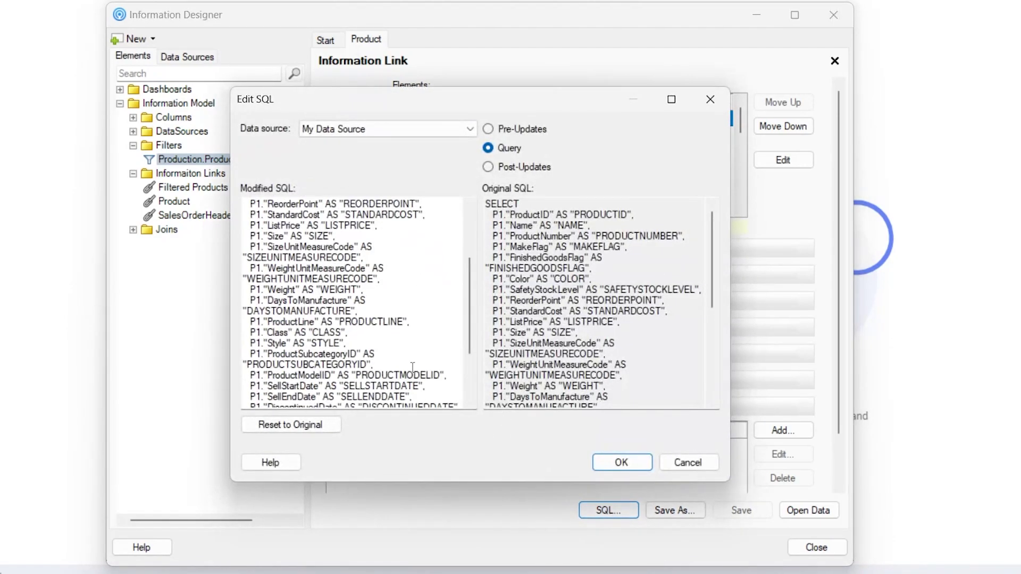
scroll(413, 367, "down", 3)
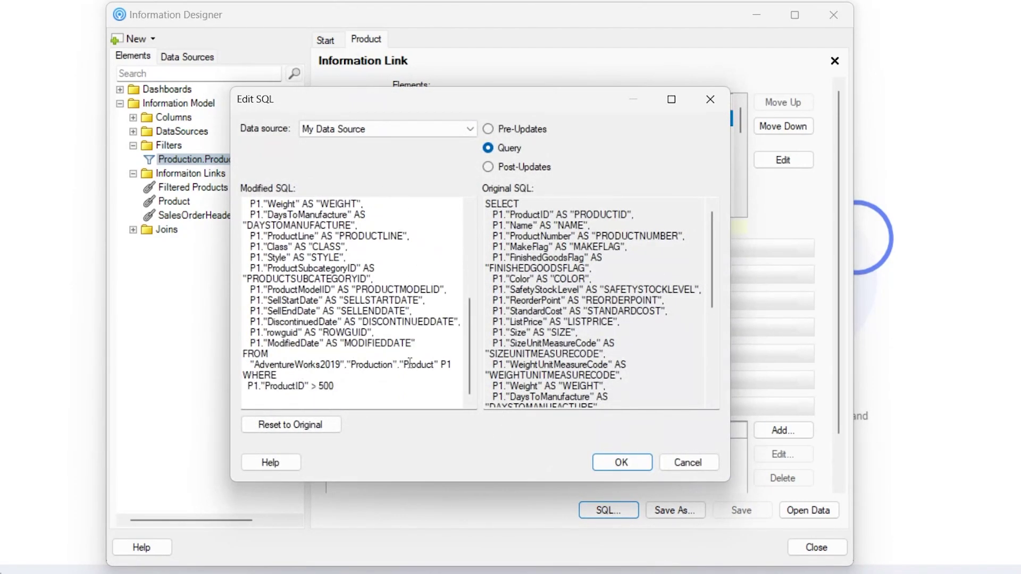
left_click(709, 101)
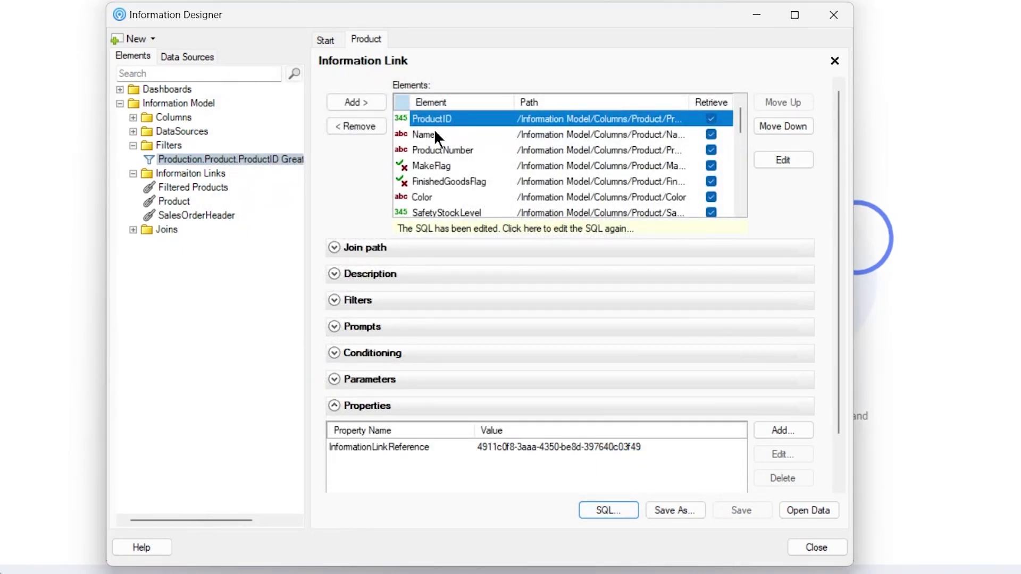
Step: Try the expression %1 > 400 in the ProductID filter element and undo the edit
double_click(184, 158)
left_click(455, 192)
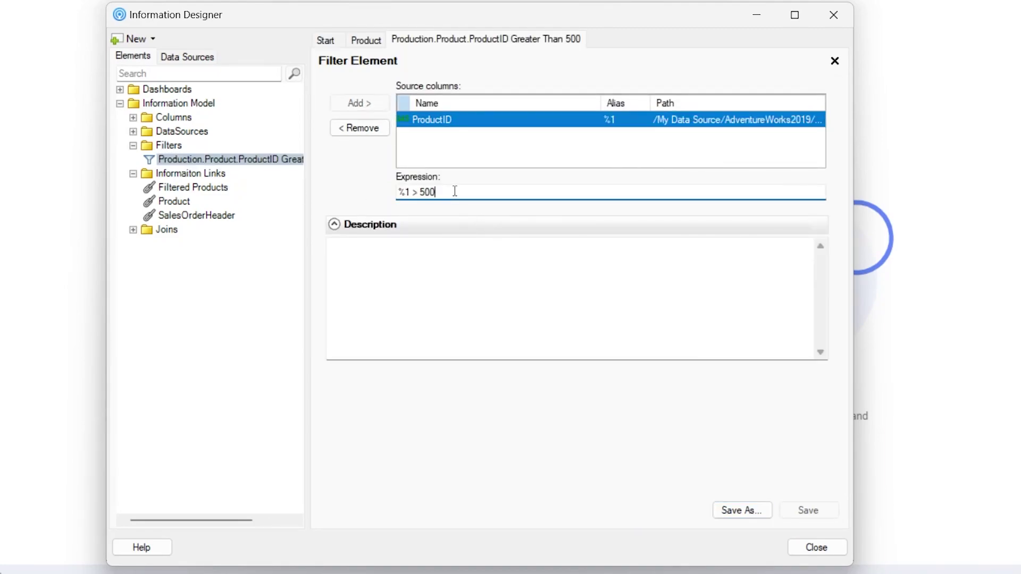
left_click_drag(455, 192, 422, 193)
type("400")
key("ctrl+a")
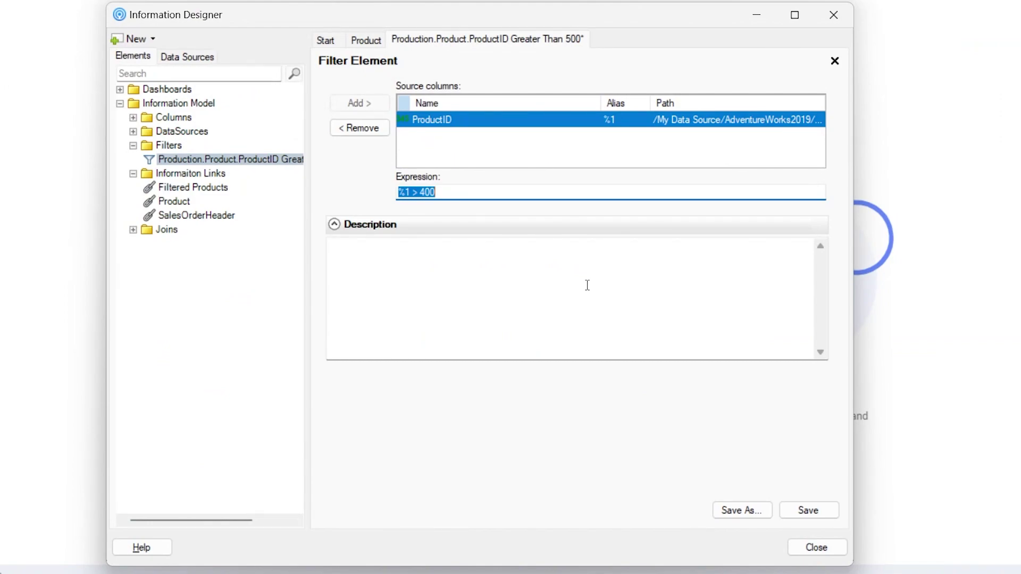
key("ctrl+z")
Step: Switch to SQL Server Management Studio and run the production.product query with ProductID > 500
key("alt+Tab")
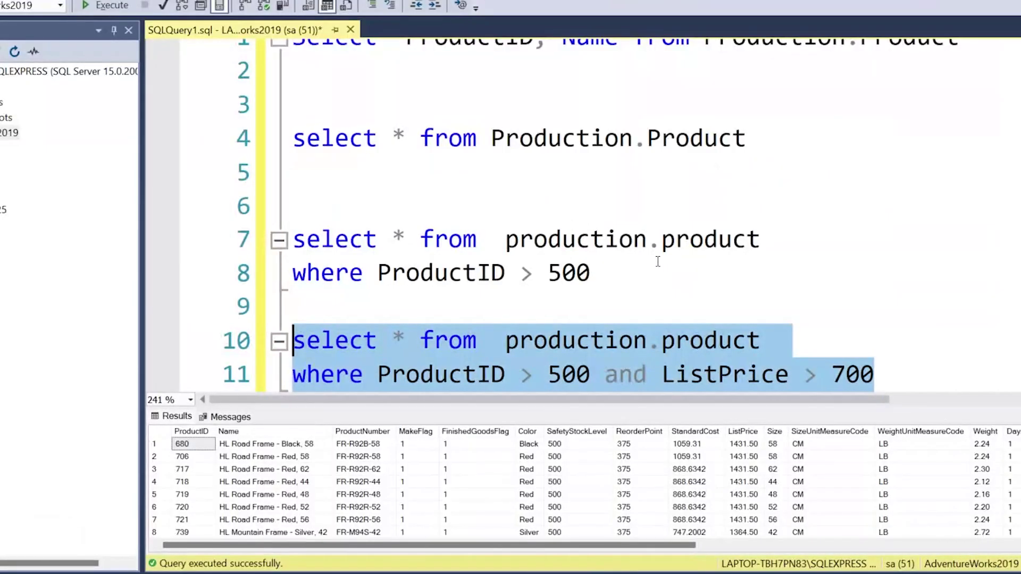
left_click_drag(657, 261, 291, 239)
key("F5")
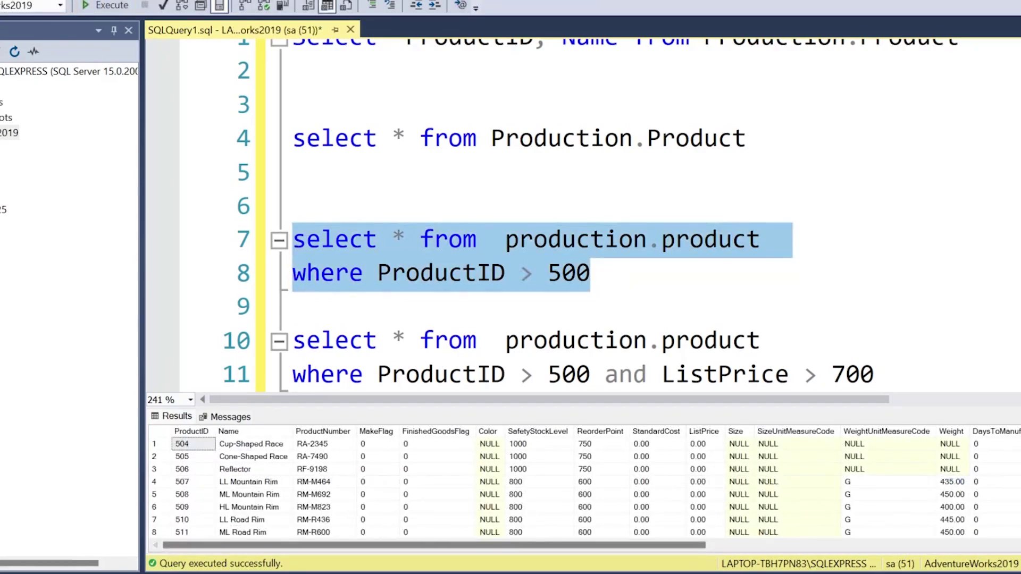
Step: Run the production.product query with ProductID > 500 and ListPrice > 700
scroll(808, 321, "down", 2)
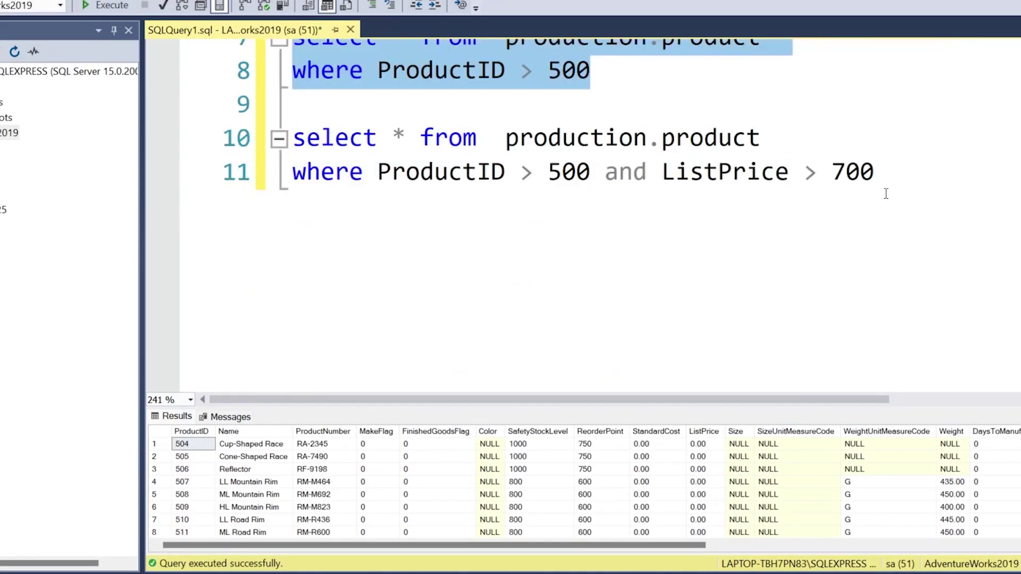
left_click_drag(874, 178, 293, 138)
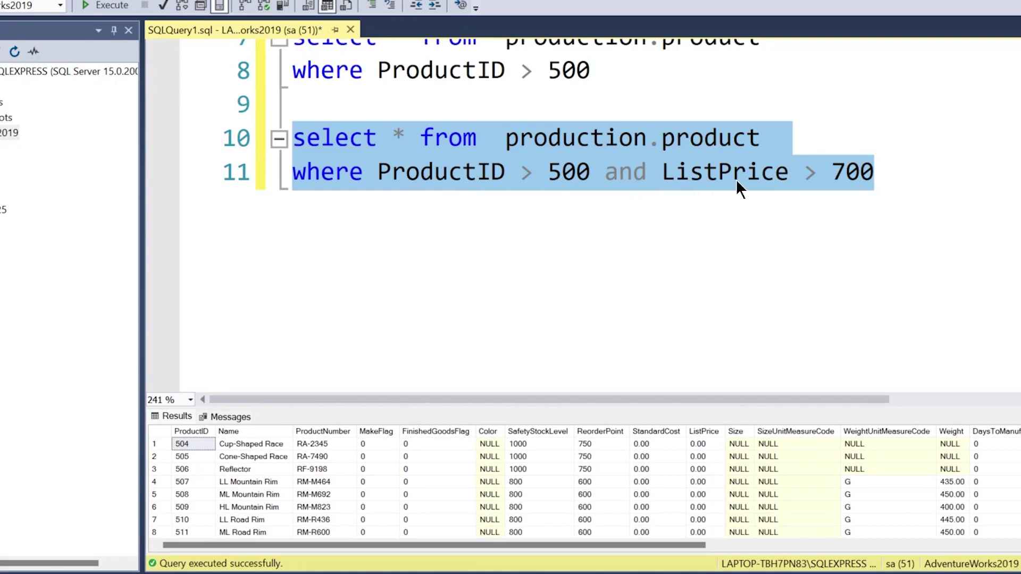
left_click(106, 5)
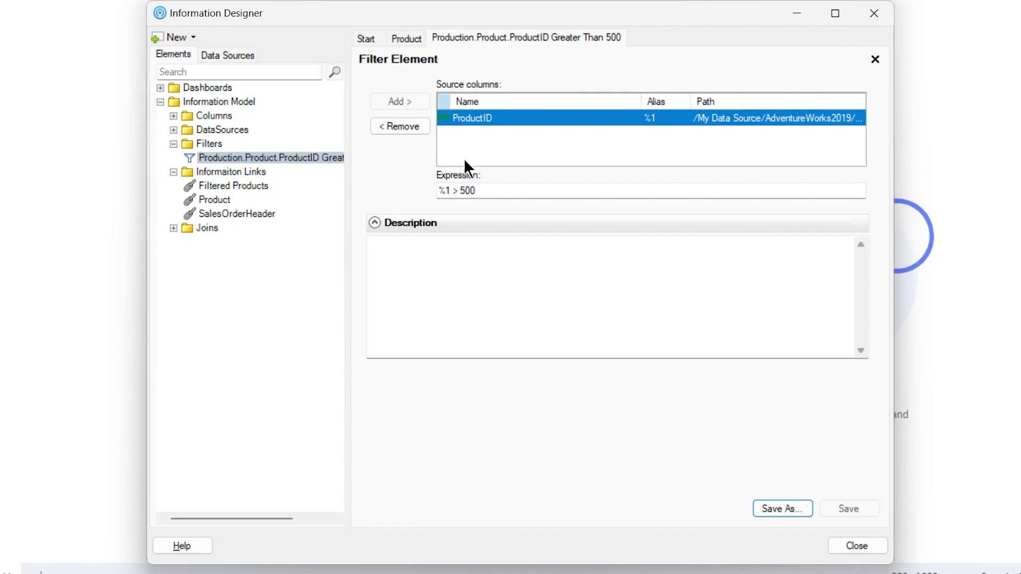
Step: In Spotfire's Information Designer, create a filter element on the Production Product table's ListPrice column with the expression %1 > 700
left_click(227, 55)
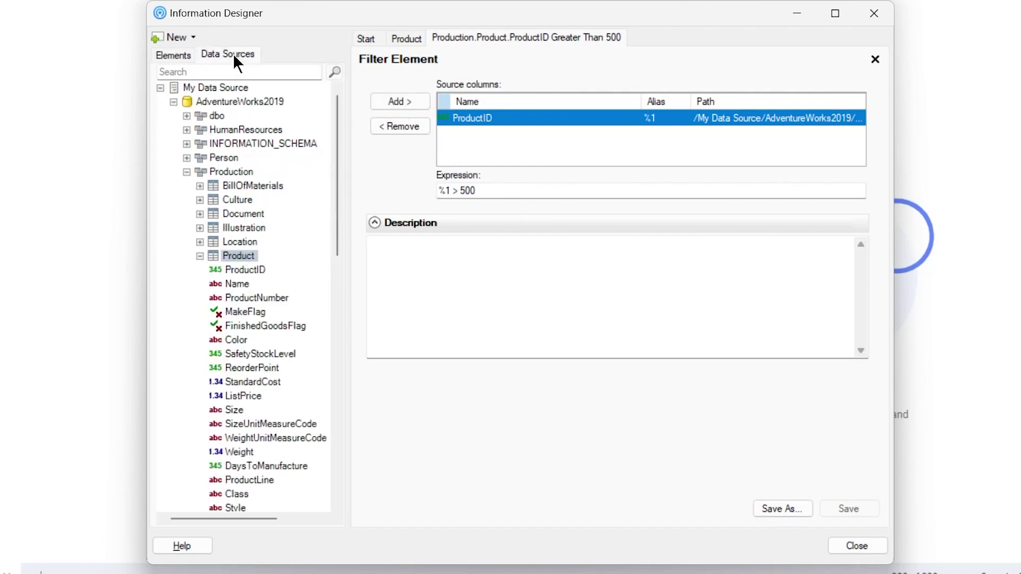
left_click_drag(340, 205, 336, 218)
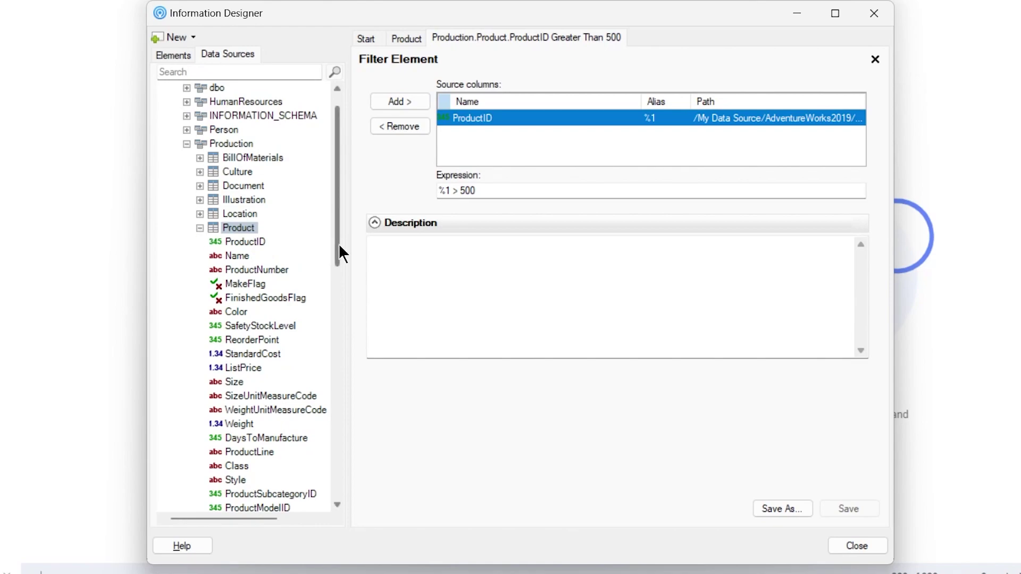
left_click_drag(338, 243, 341, 256)
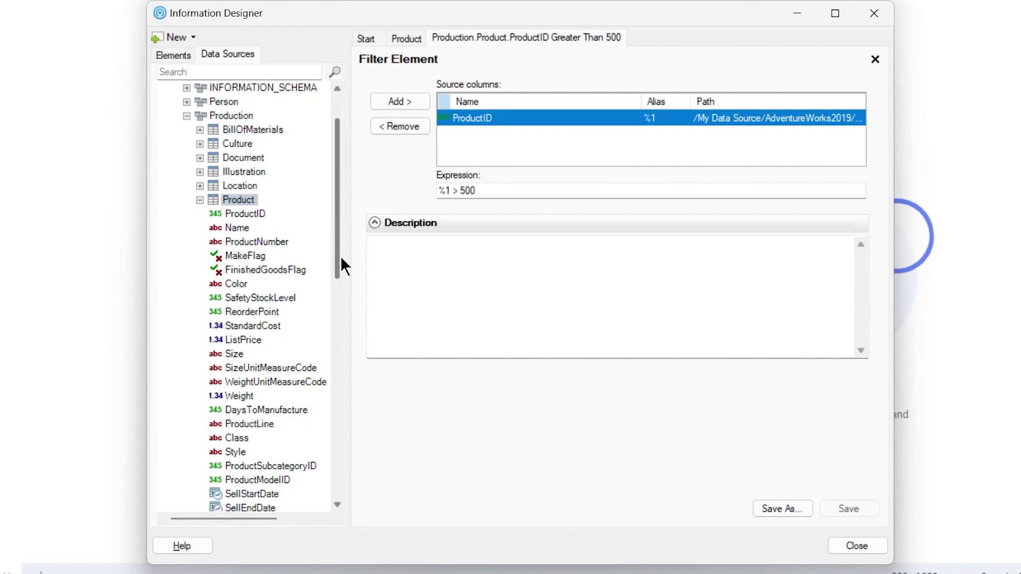
left_click(369, 42)
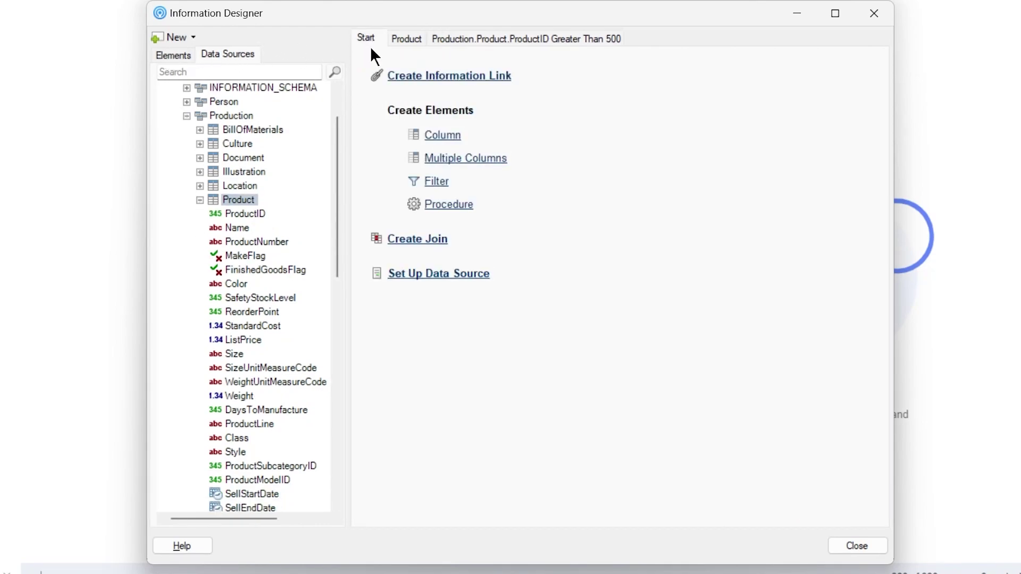
left_click(443, 182)
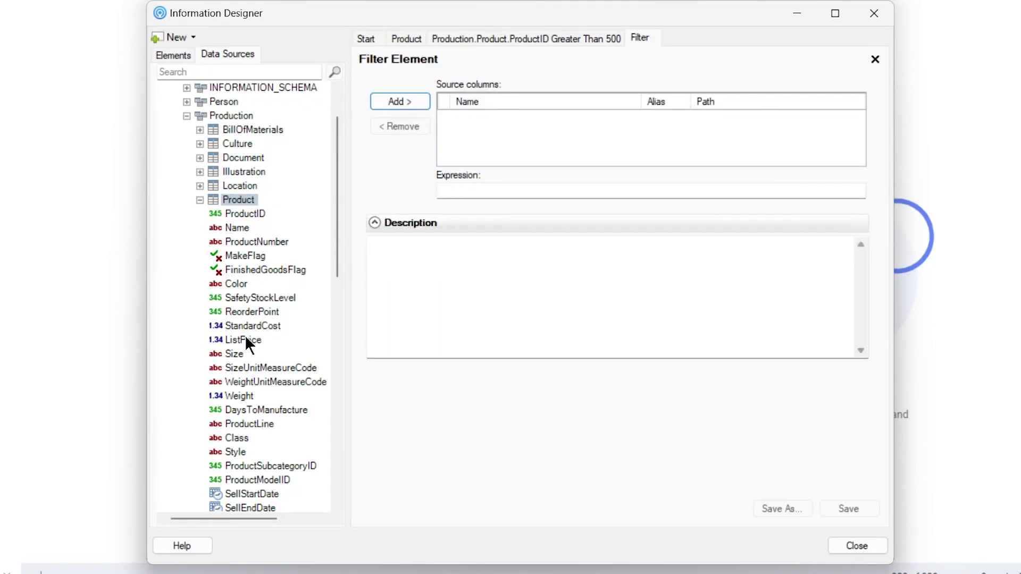
left_click(243, 339)
left_click(399, 101)
left_click(489, 190)
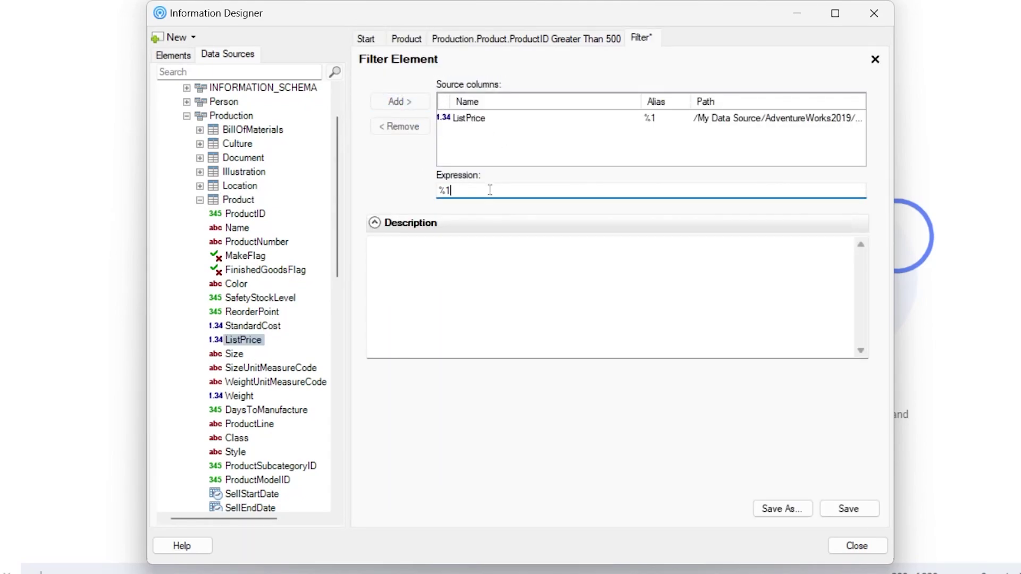
type("> 700")
Step: Compare the ListPrice condition in the SQL Server query with the new filter element's expression
key("alt+Tab")
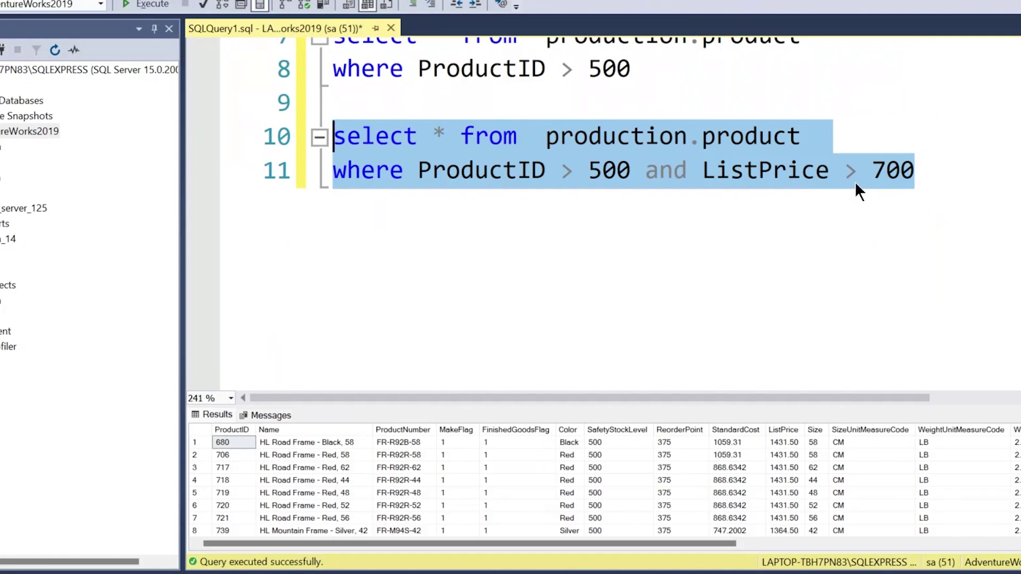
key("alt+Tab")
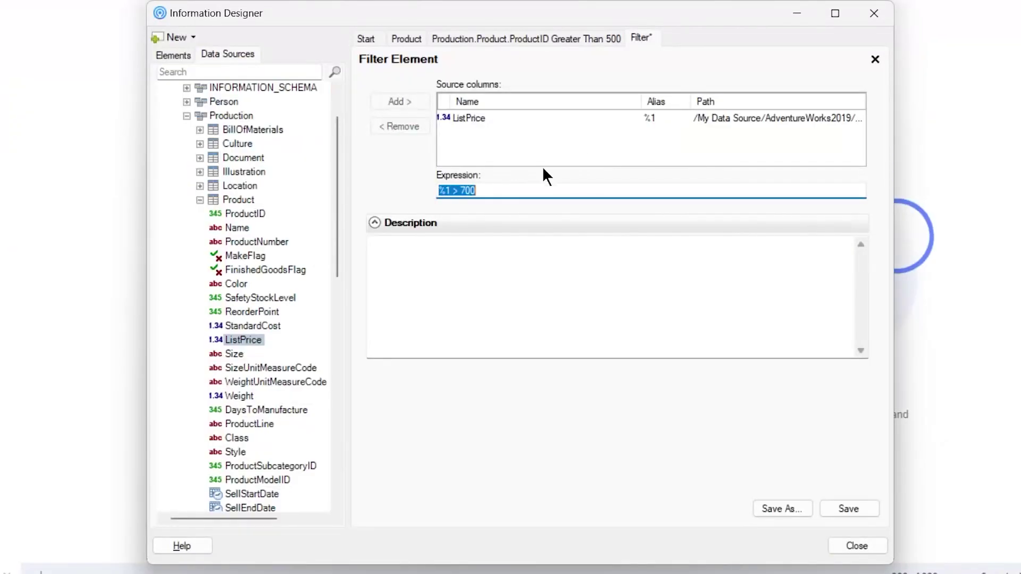
left_click(506, 189)
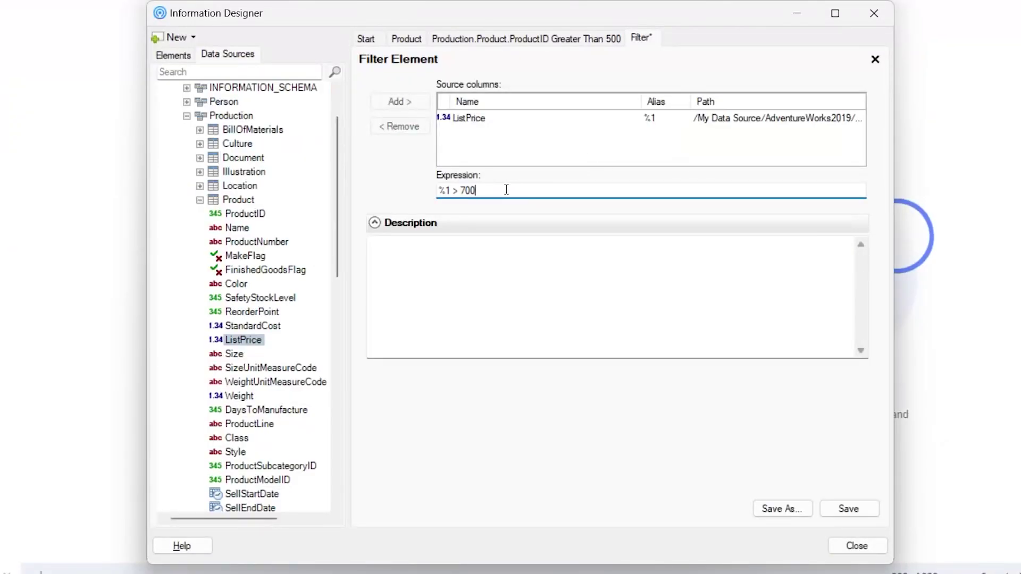
Step: Save the ListPrice filter element in the Information Model's Filters folder as Production.Product.ListPrice Greater Than 500
left_click(792, 511)
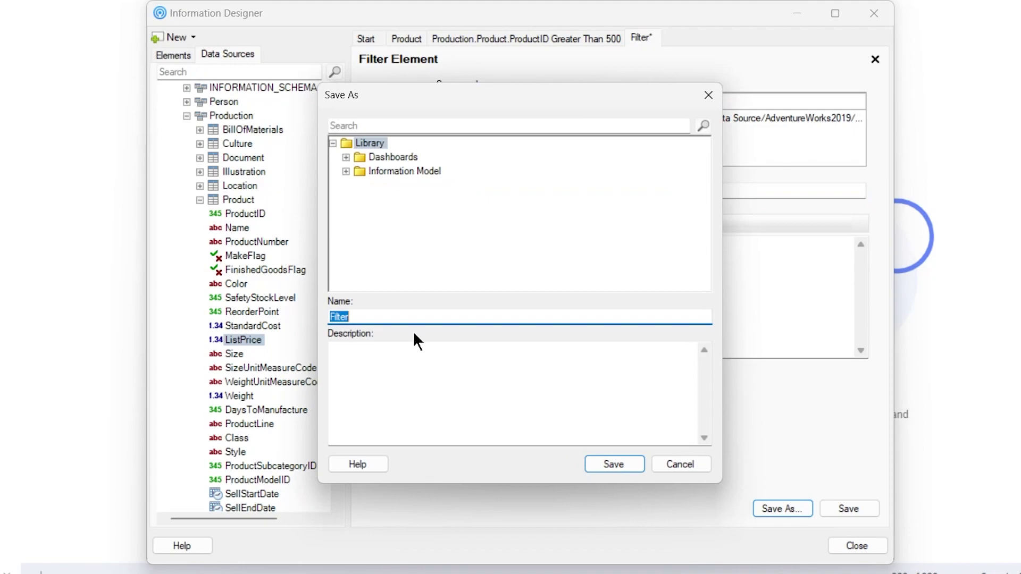
left_click(346, 171)
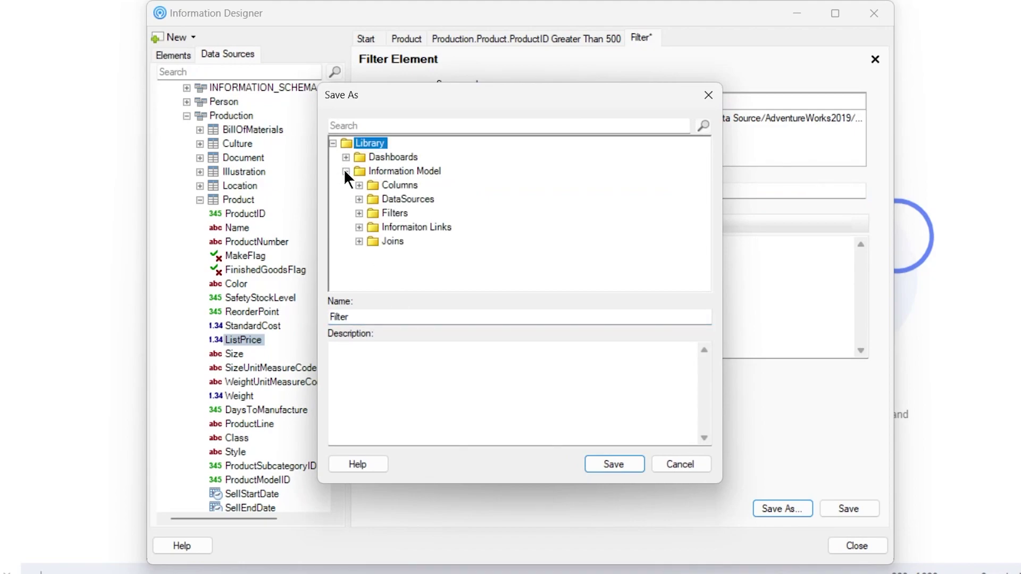
left_click(359, 213)
left_click(410, 227)
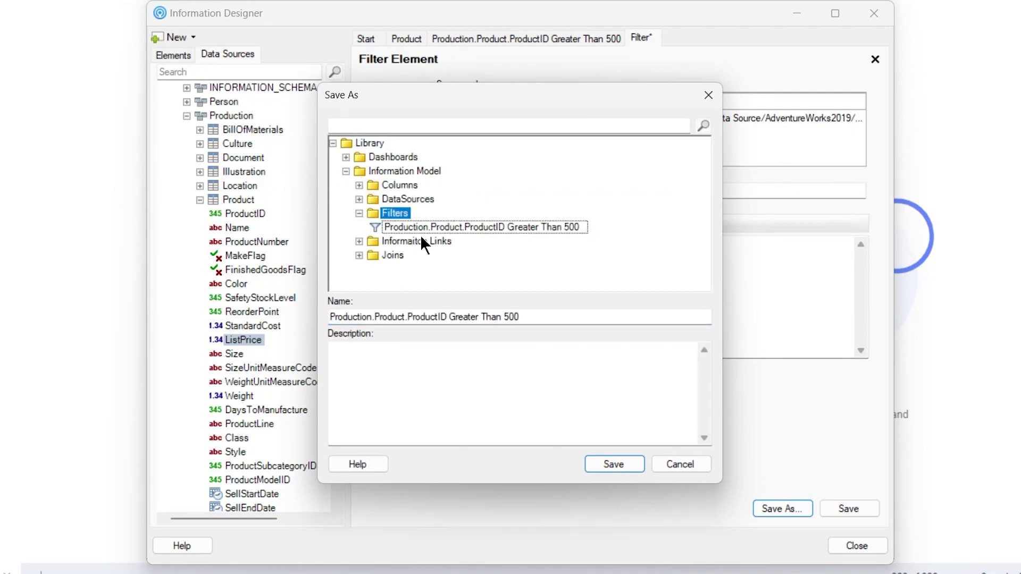
left_click(374, 318)
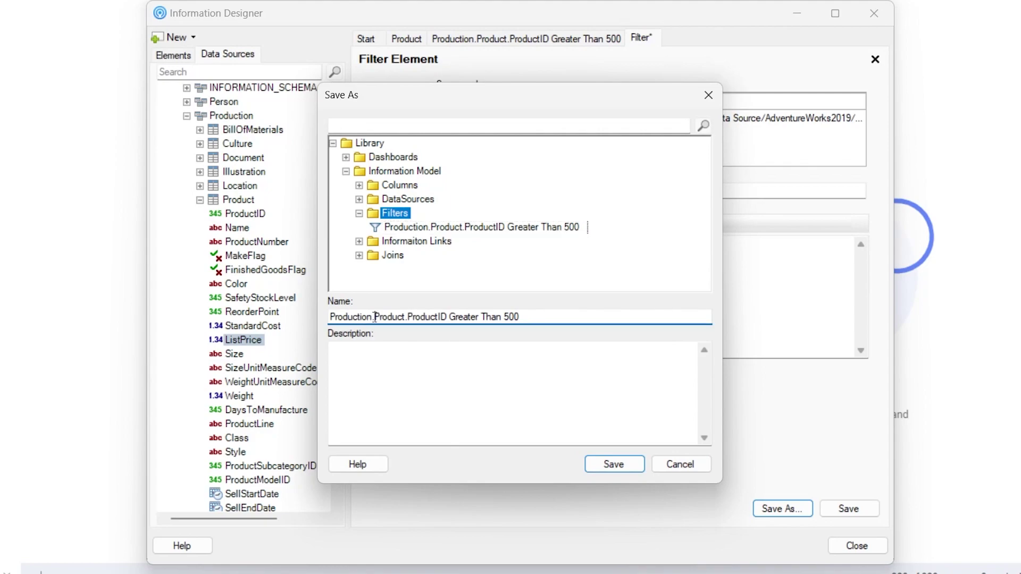
double_click(419, 318)
left_click(425, 317)
left_click(447, 318)
left_click_drag(447, 317, 408, 319)
type("ListPrice")
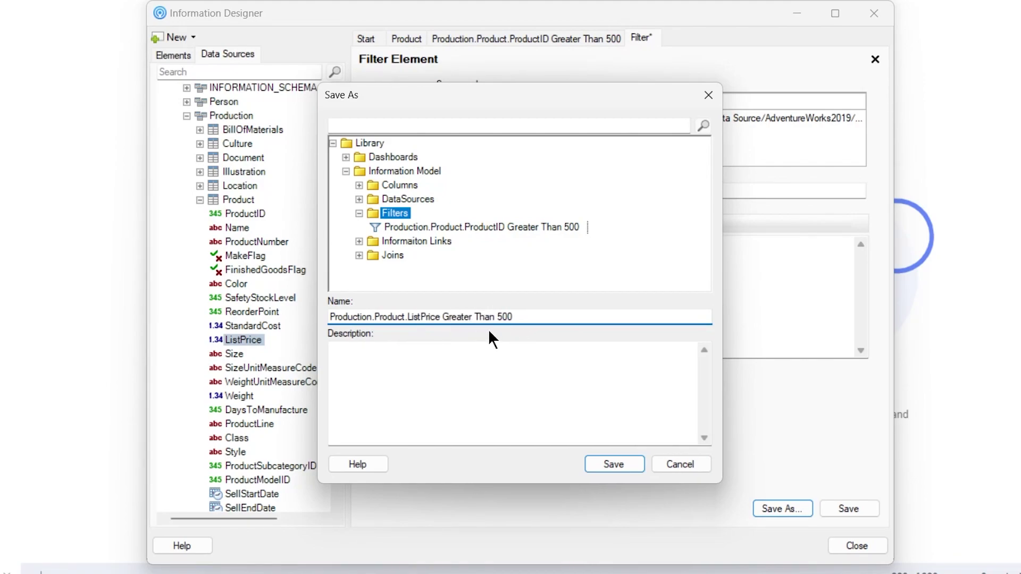
left_click(611, 465)
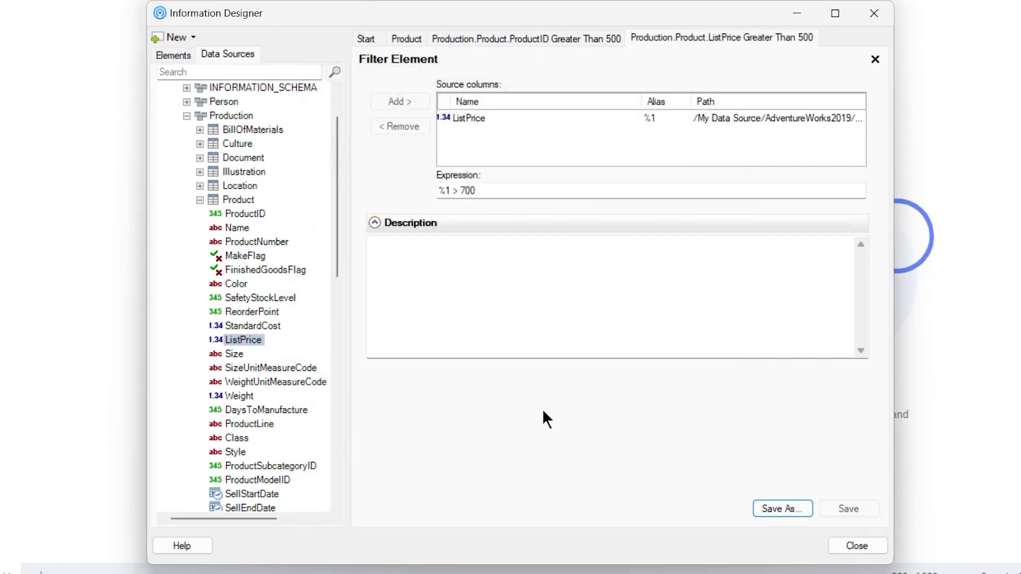
Step: Open the Filtered Products information link and add the saved ListPrice filter to its elements
left_click(177, 57)
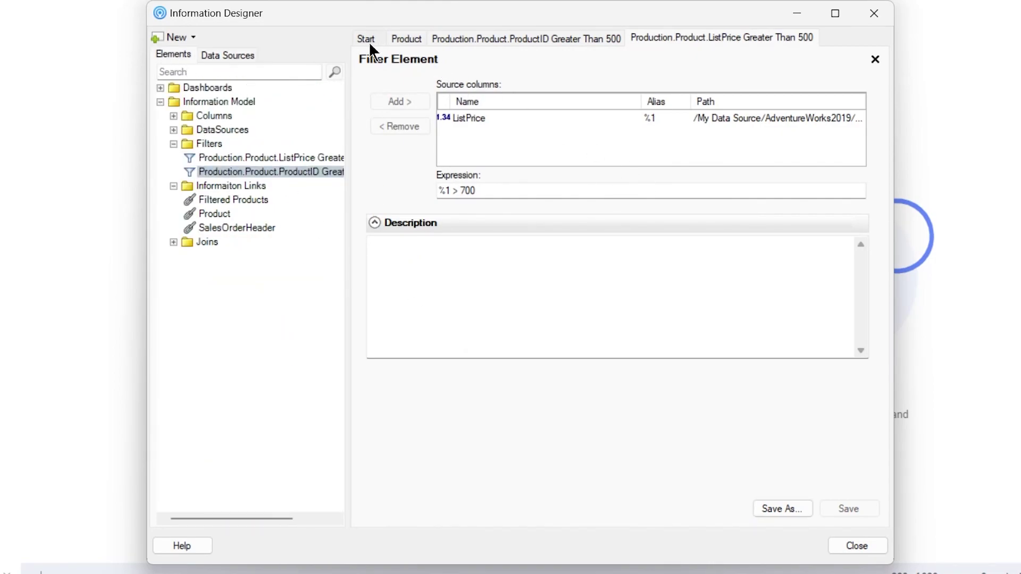
left_click(452, 39)
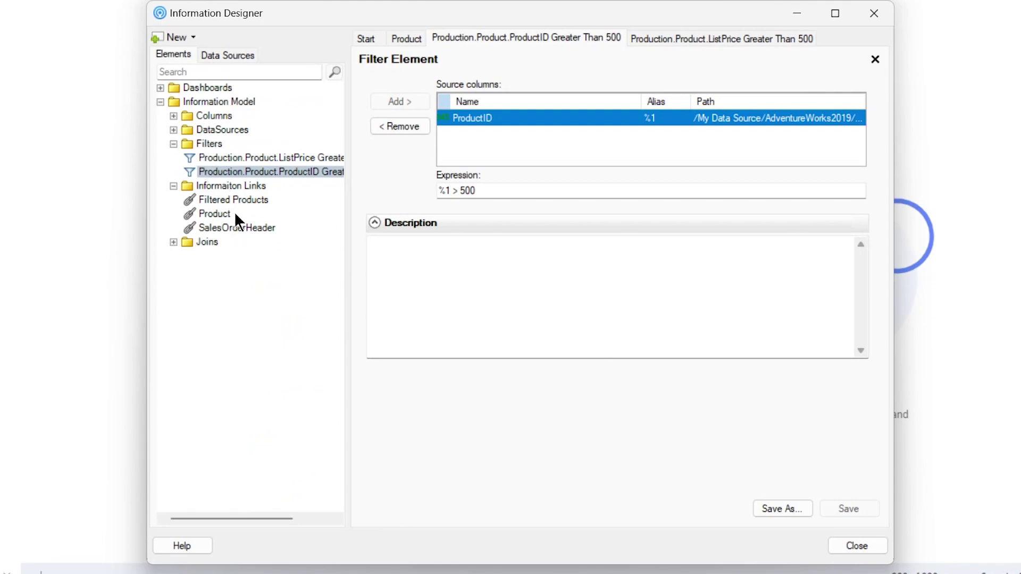
double_click(250, 199)
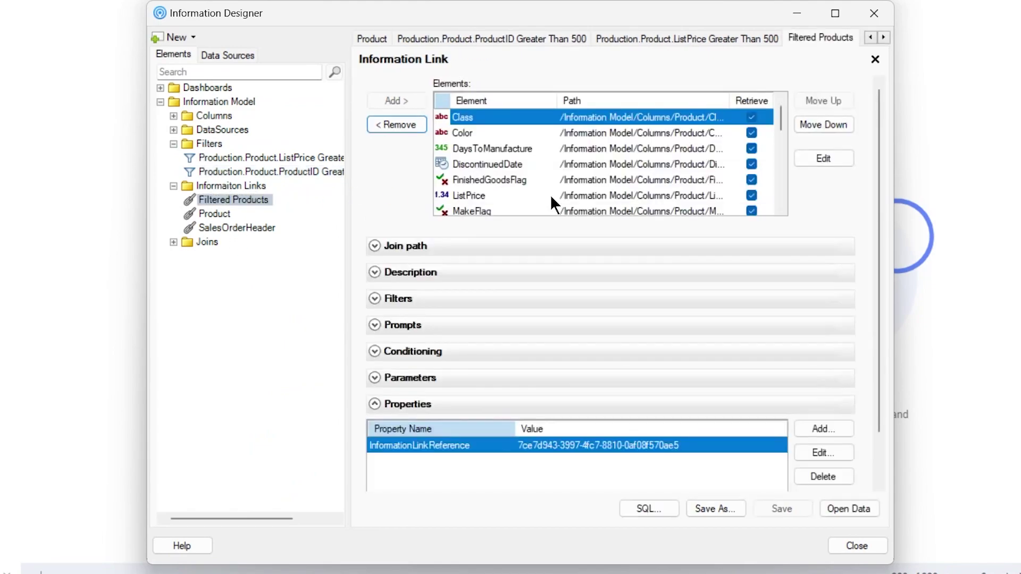
scroll(497, 190, "down", 8)
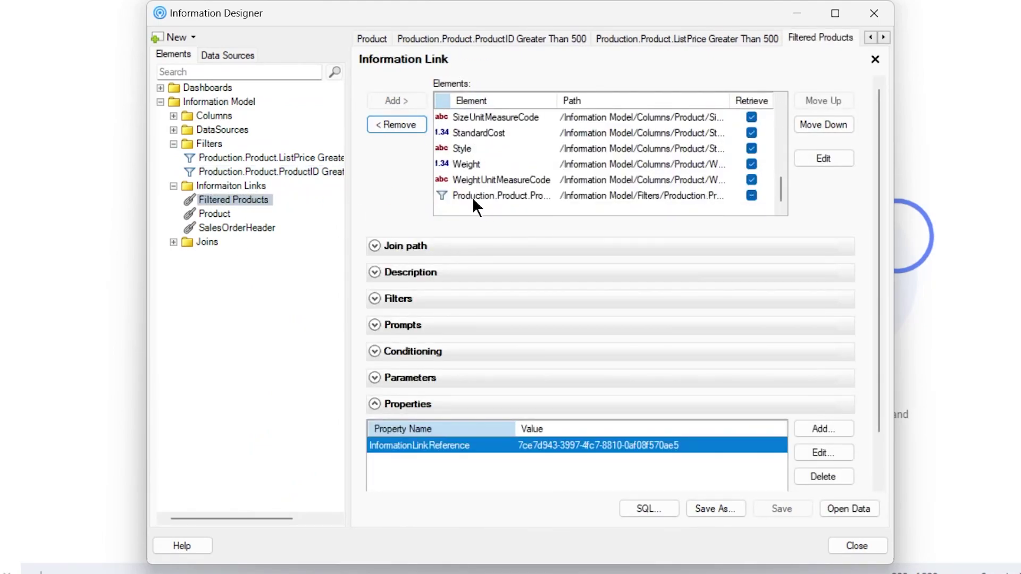
left_click(270, 154)
left_click(398, 102)
Step: Check the WHERE conditions in the Filtered Products link's generated SQL query
scroll(612, 319, "down", 2)
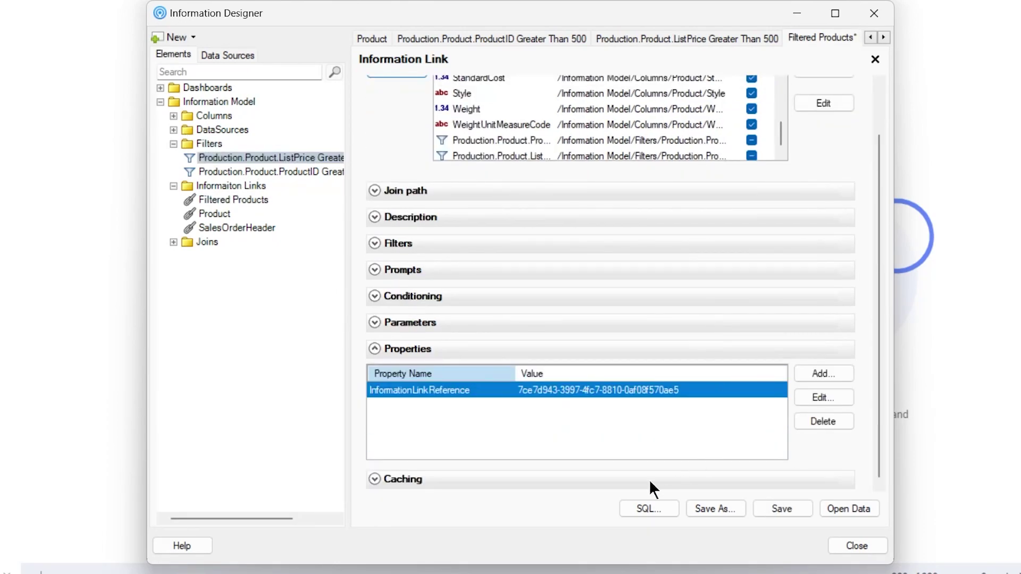
left_click(650, 508)
scroll(372, 346, "down", 10)
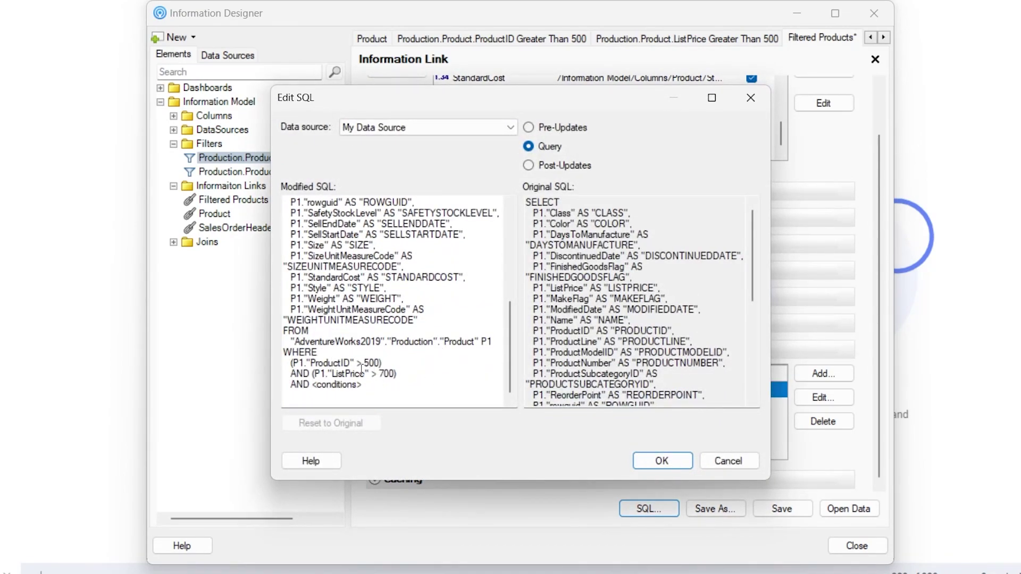
left_click(672, 461)
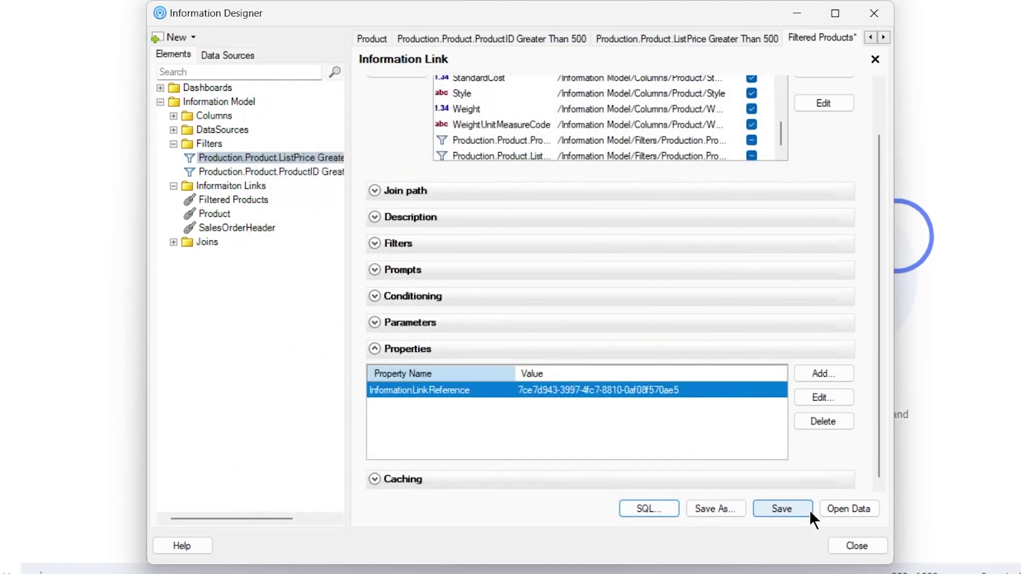
Step: Save the Filtered Products information link and open its data without saving the changes to Product.dxp
left_click(776, 510)
left_click(840, 507)
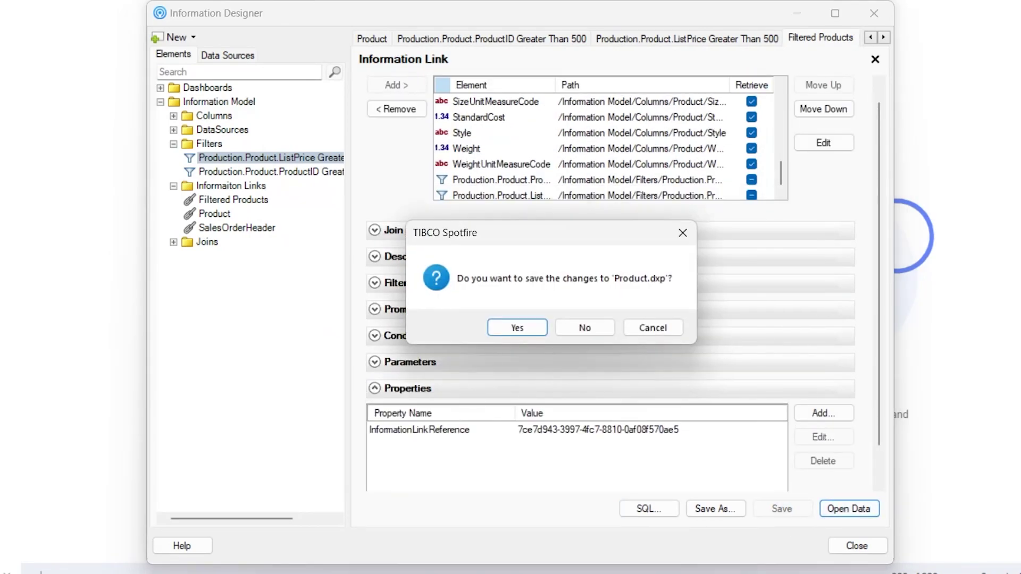
left_click(584, 328)
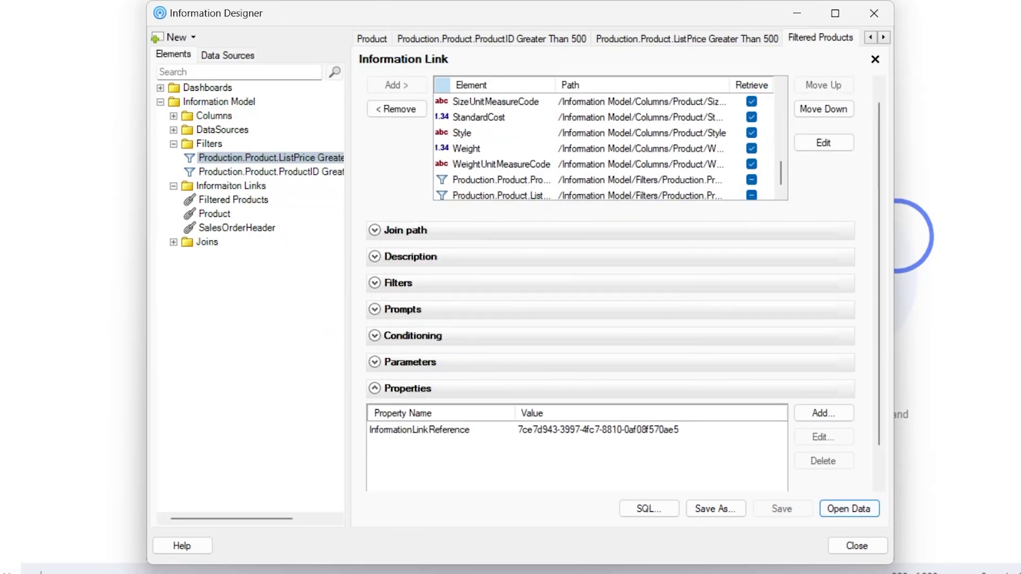
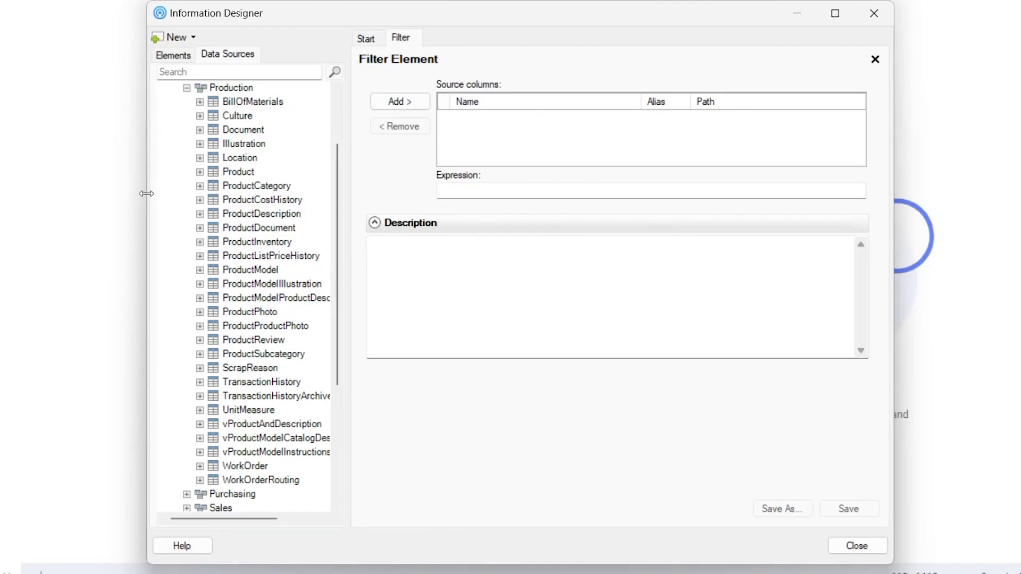
Step: Add the Production Product table's ProductID and ListPrice columns as source columns of the new filter element
left_click(200, 172)
left_click(247, 172)
left_click(400, 102)
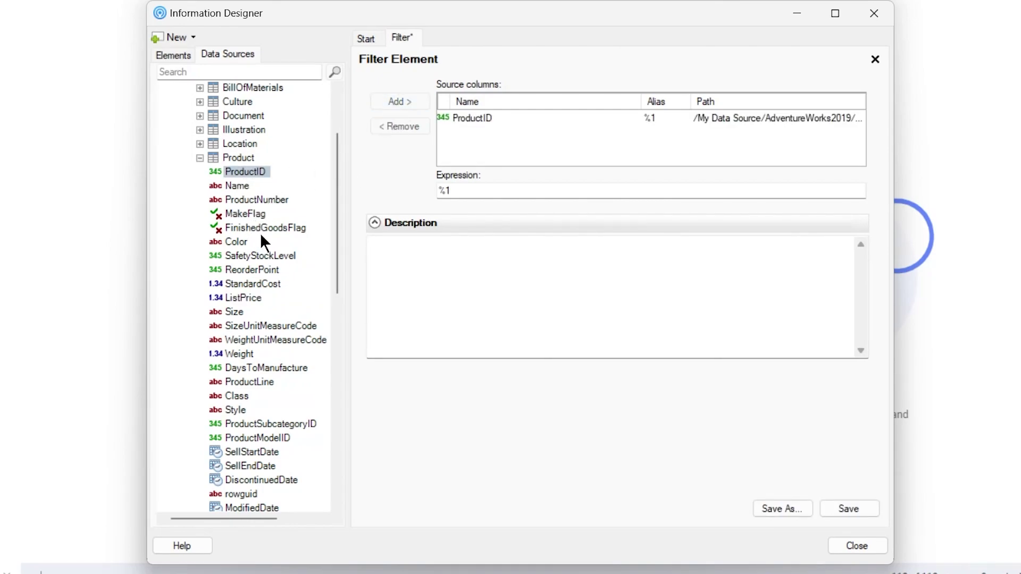
left_click(248, 297)
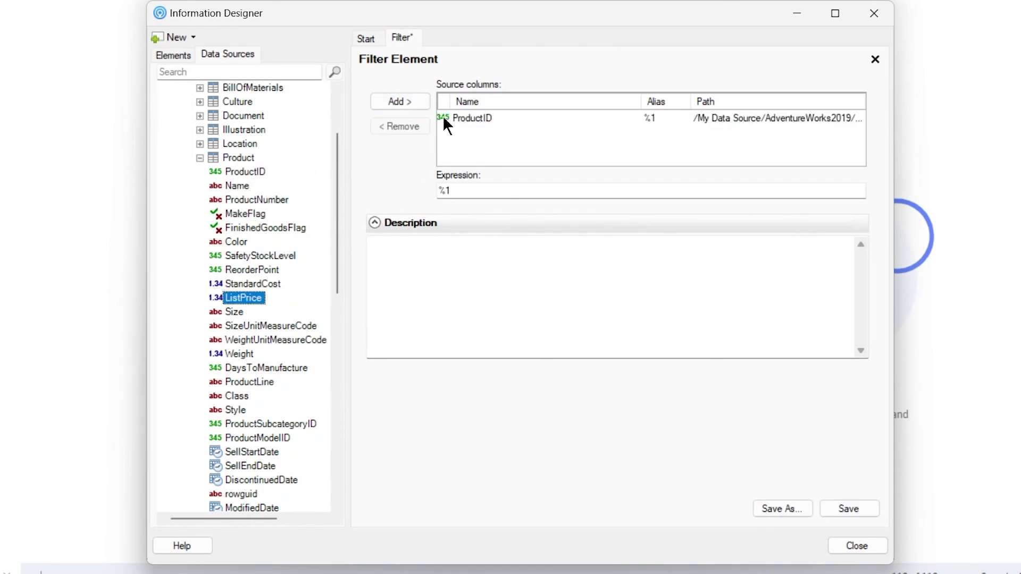
left_click(404, 103)
Step: Set the filter element's expression to %1 > 500 and %2 >700
left_click(481, 119)
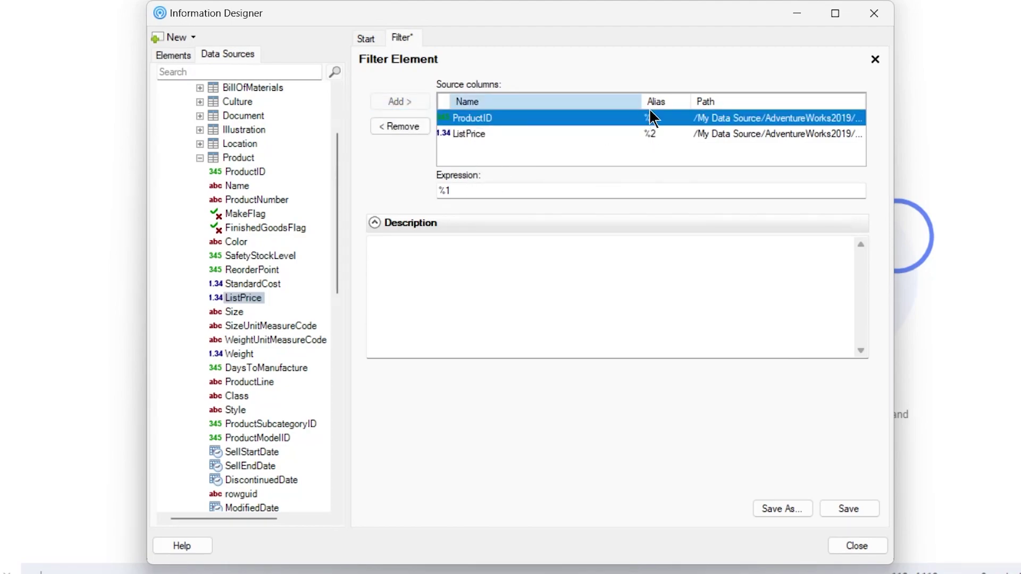
left_click(538, 191)
type("> 500 and ")
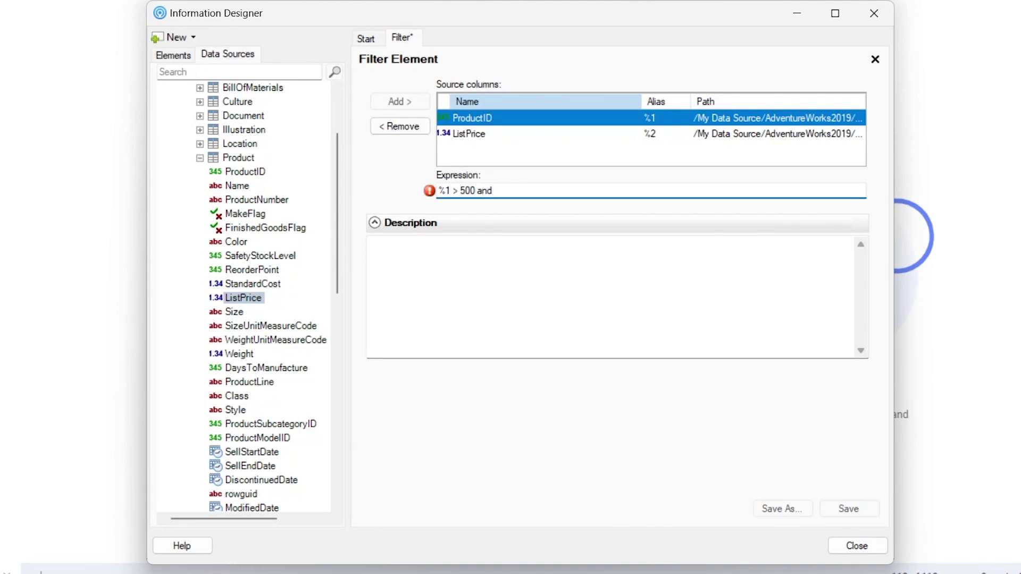
type("%3")
key("BackSpace")
type("2")
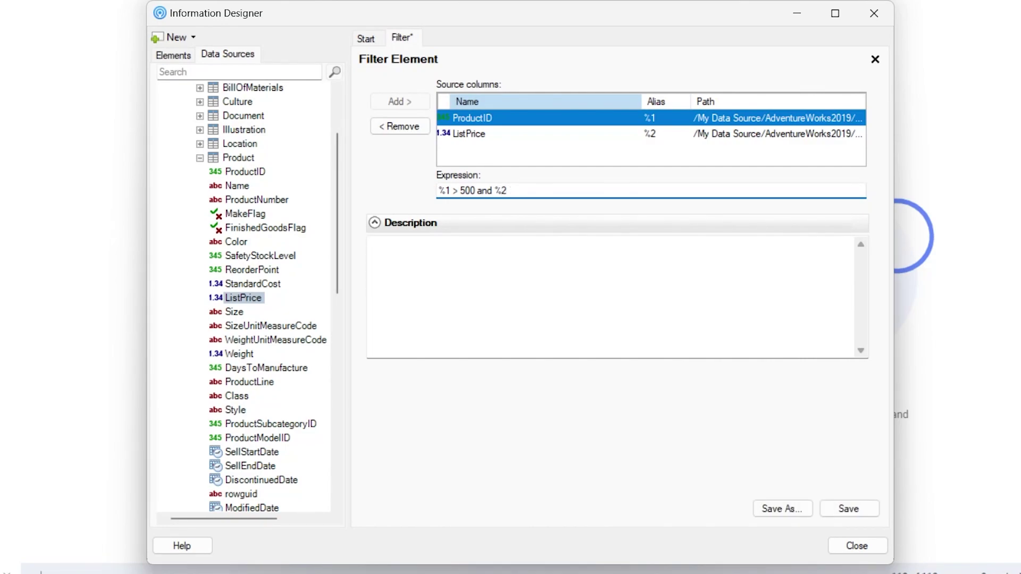
type(" >700")
Step: Save the two-column filter element in the Information Model's Filters folder as Production.Product ListPrice and Product ID filter
left_click(847, 511)
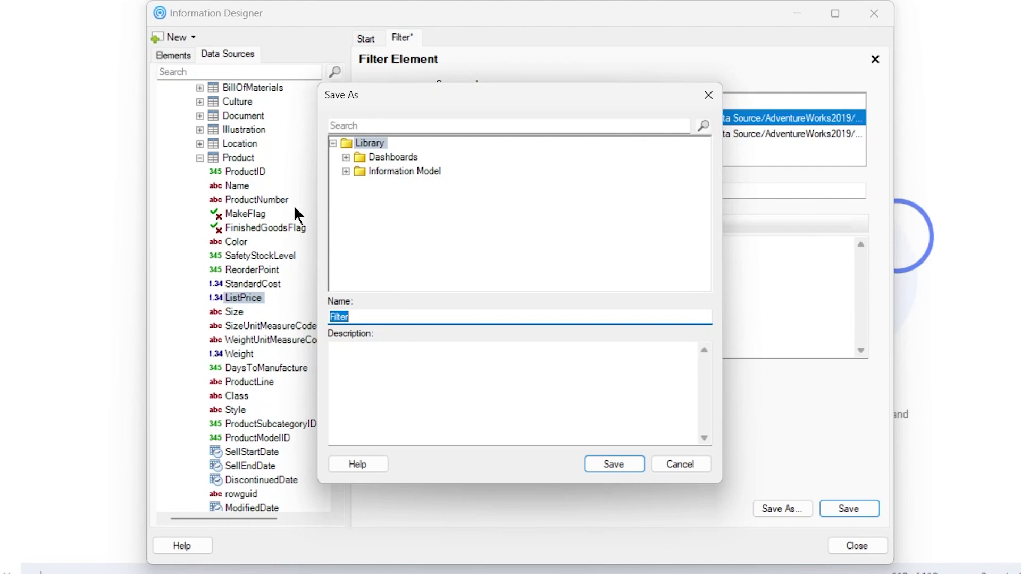
left_click(345, 171)
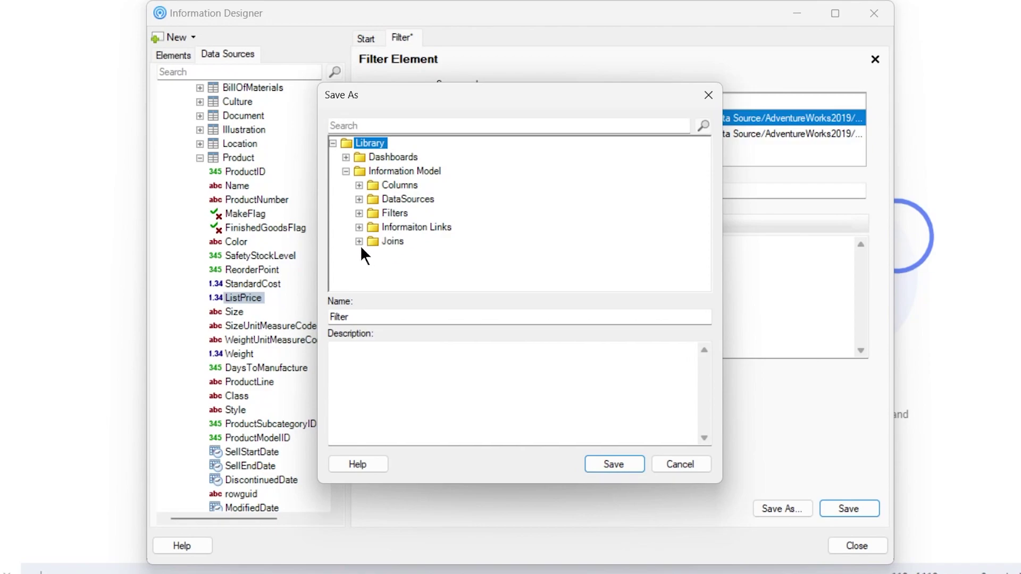
left_click(359, 214)
left_click(394, 213)
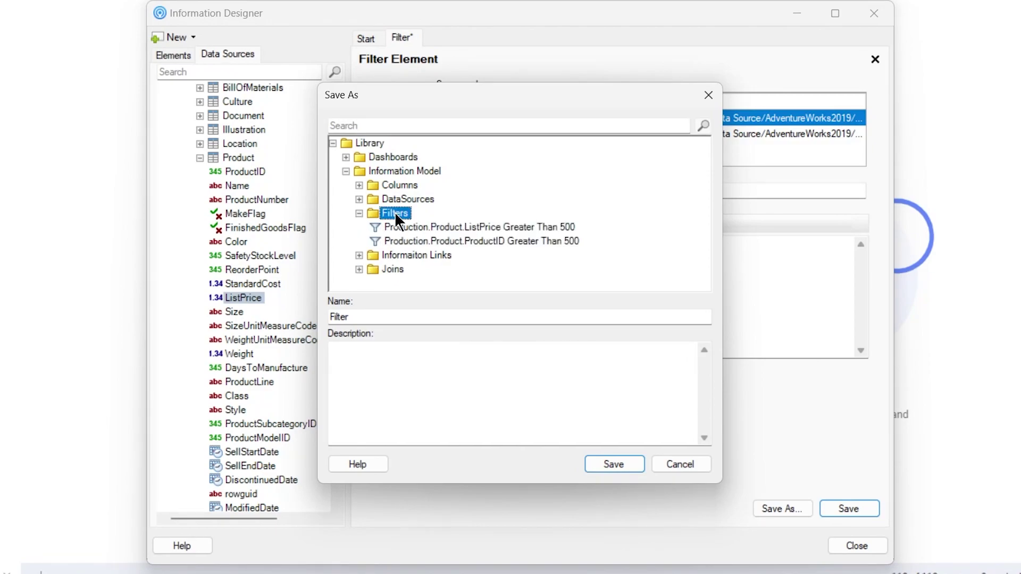
double_click(406, 317)
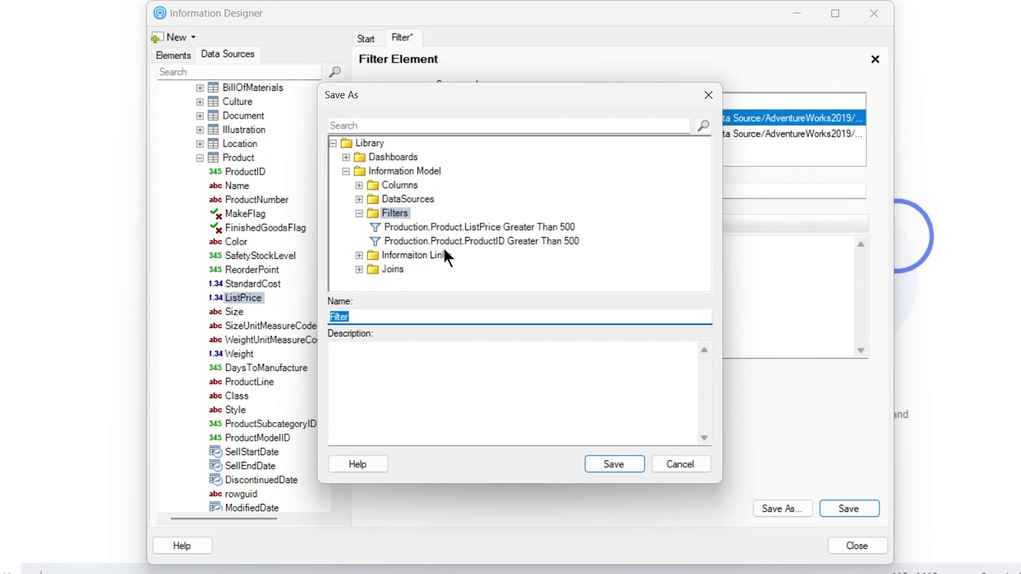
left_click(448, 228)
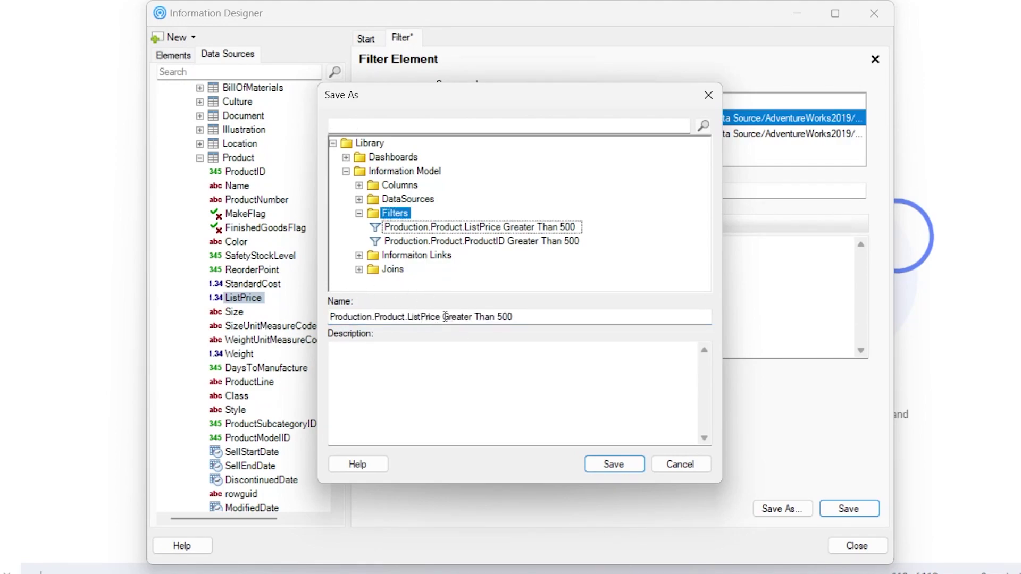
left_click_drag(443, 318, 547, 318)
key("BackSpace")
type("and")
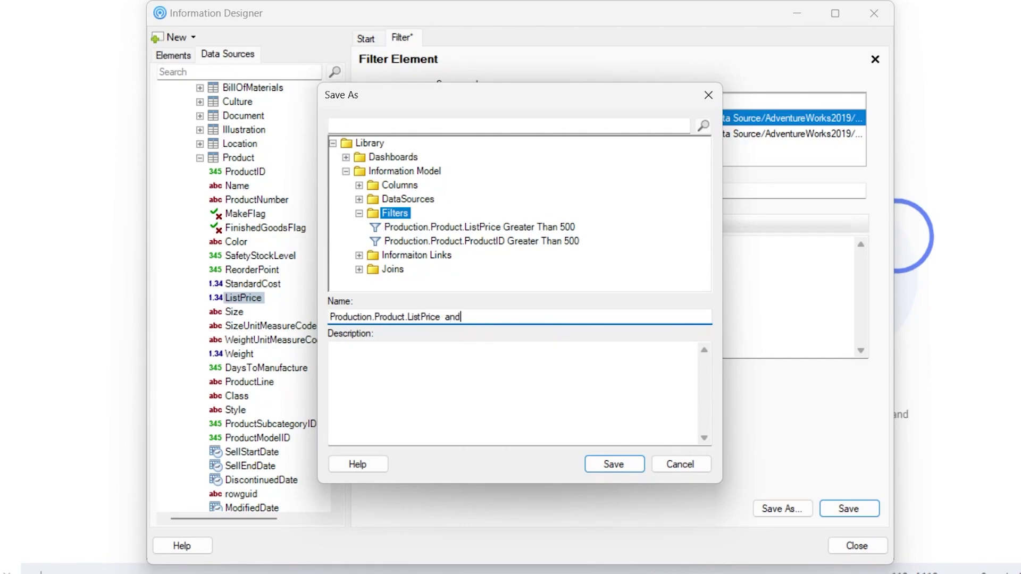
type(" Product ID filter")
left_click(405, 317)
key("BackSpace")
key("BackSpace")
left_click(446, 317)
key("BackSpace")
left_click(625, 465)
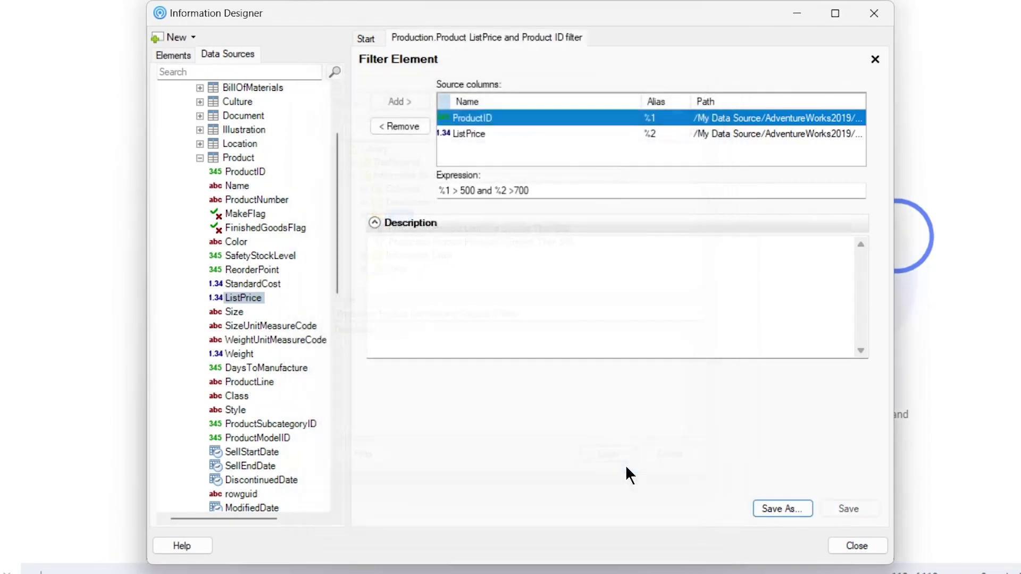
Step: Show the library elements and widen the tree to read the full names of the saved filters
left_click(177, 56)
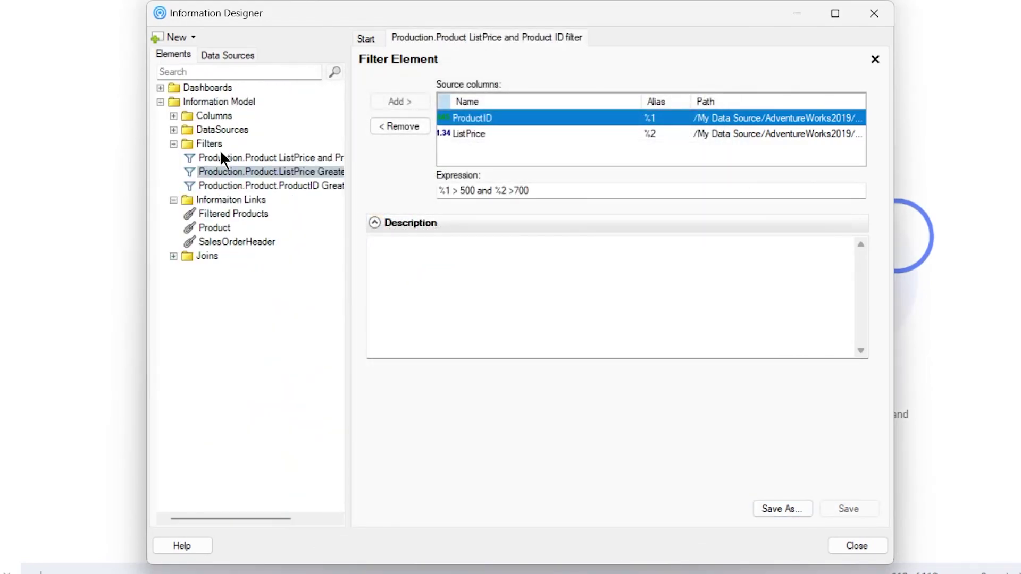
left_click(245, 186)
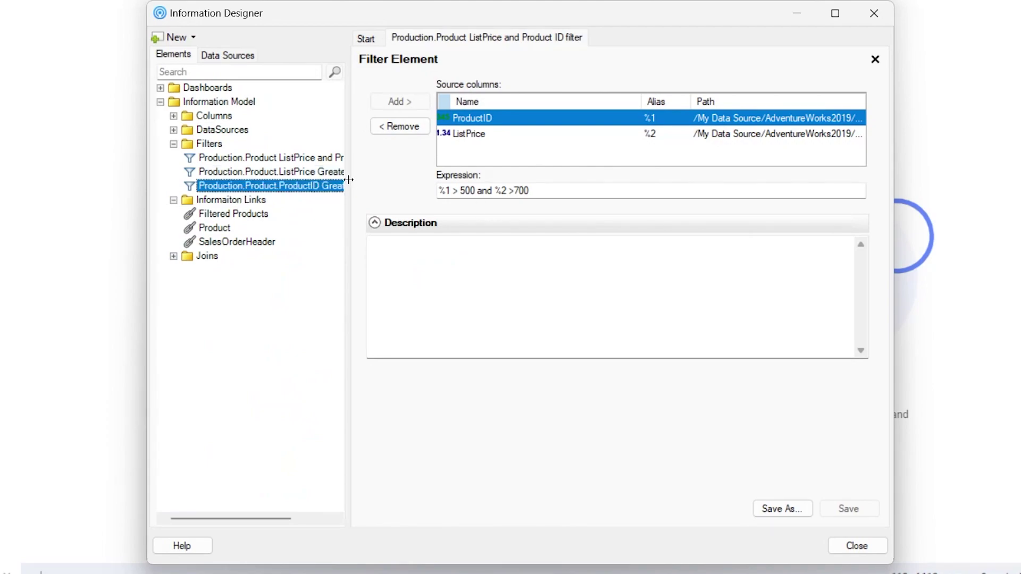
left_click_drag(350, 183, 530, 186)
left_click(335, 158)
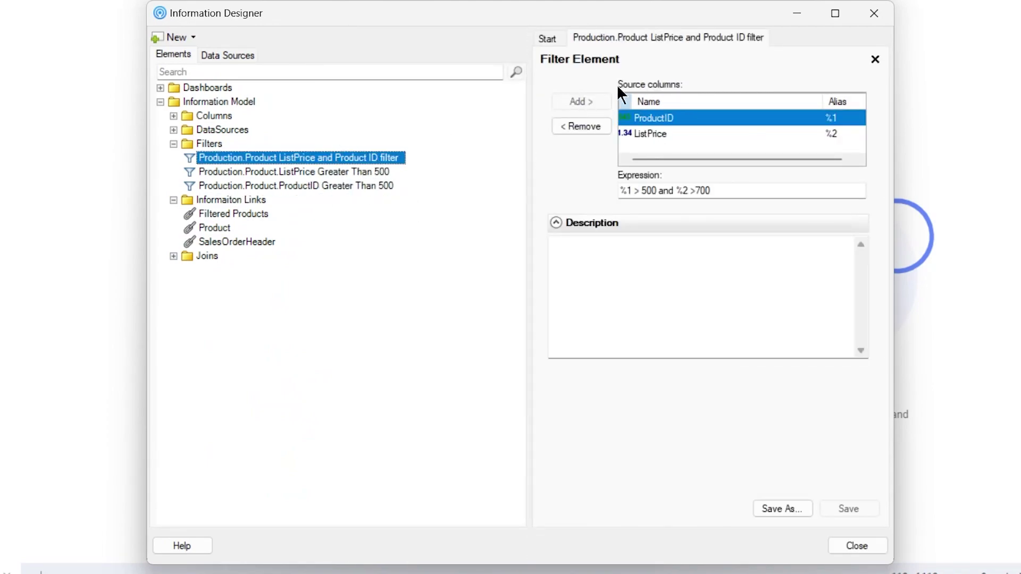
Step: Open the Filtered Products information link and remove its two single-column filters for ProductID and ListPrice
double_click(240, 214)
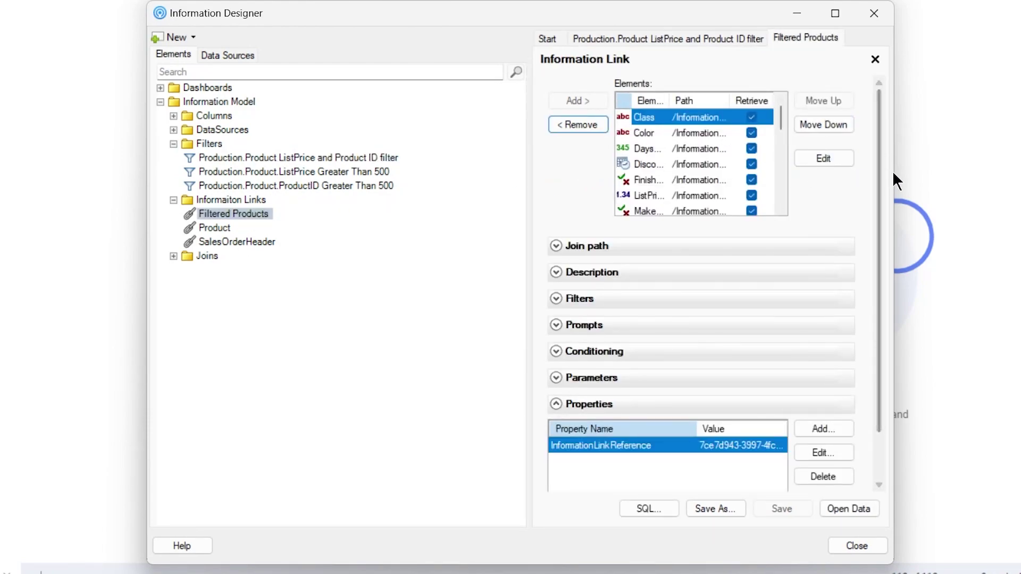
left_click_drag(755, 173, 1020, 173)
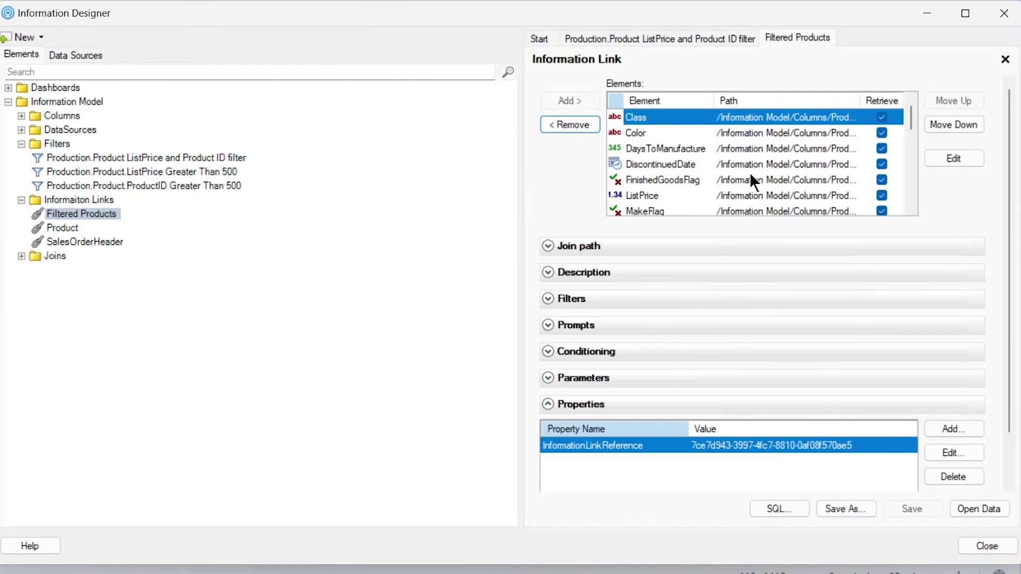
scroll(752, 180, "down", 7)
left_click(718, 180)
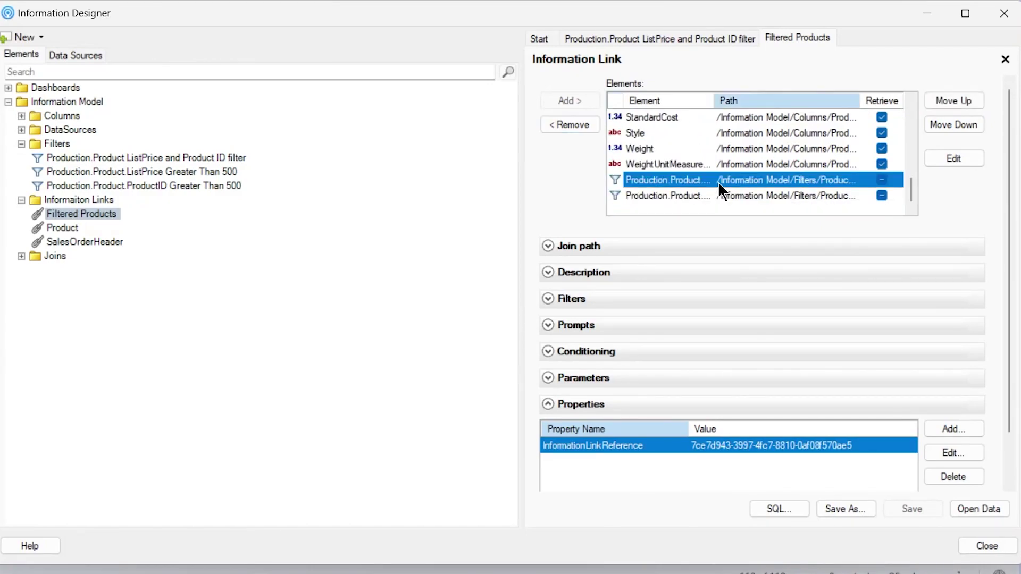
left_click(573, 125)
left_click(677, 195)
left_click(564, 127)
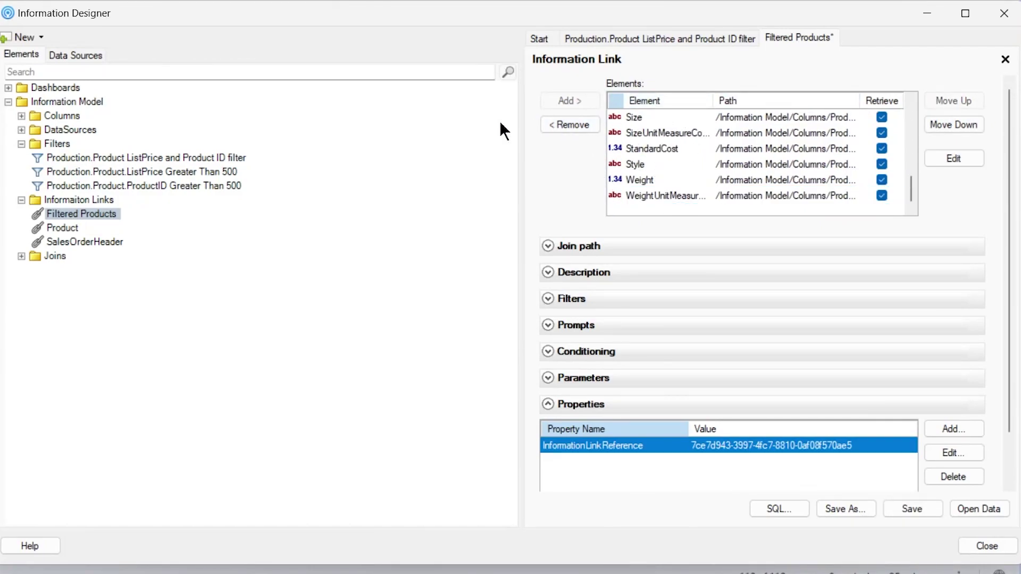
Step: Add the combined ListPrice and Product ID filter element to the Filtered Products information link and check the WHERE clause in its SQL
left_click(217, 157)
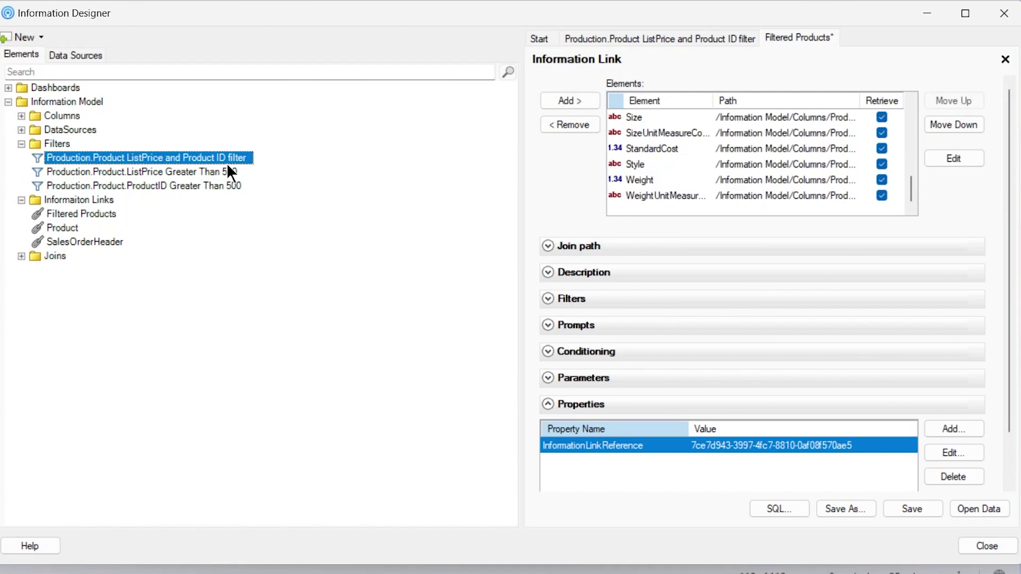
left_click(567, 104)
scroll(712, 183, "down", 2)
left_click(782, 509)
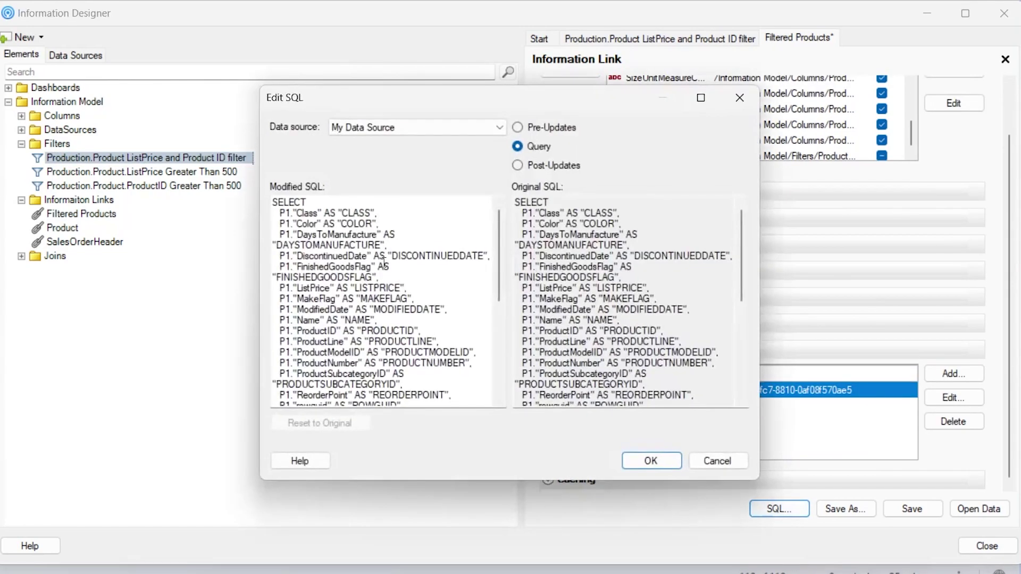
left_click_drag(499, 280, 498, 394)
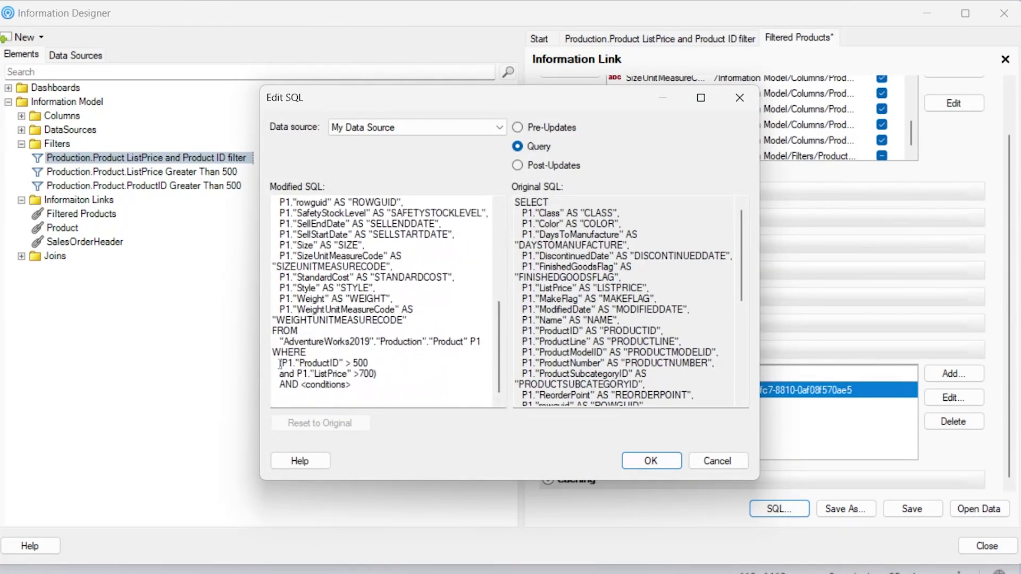
left_click_drag(281, 352, 381, 375)
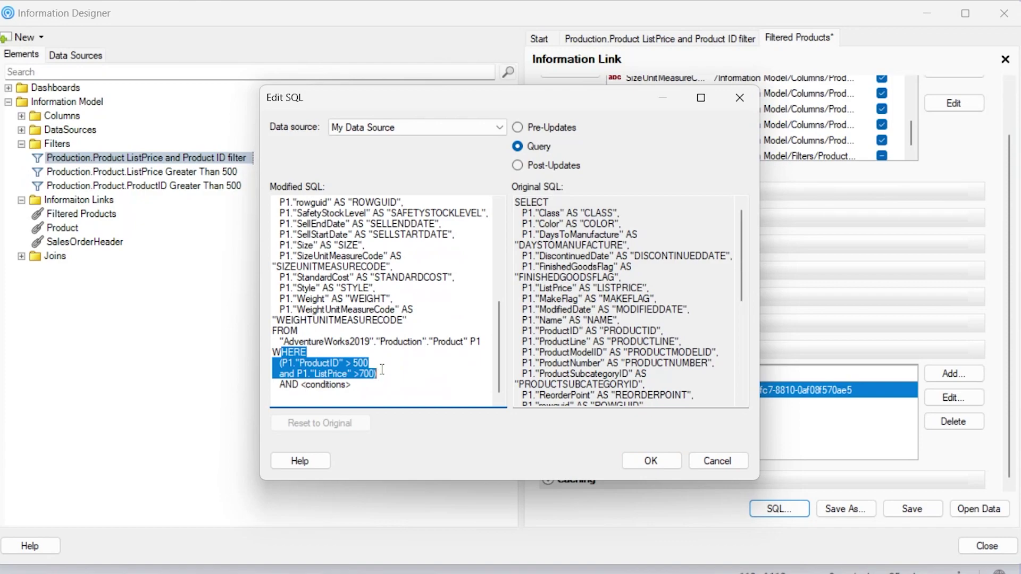
left_click(729, 100)
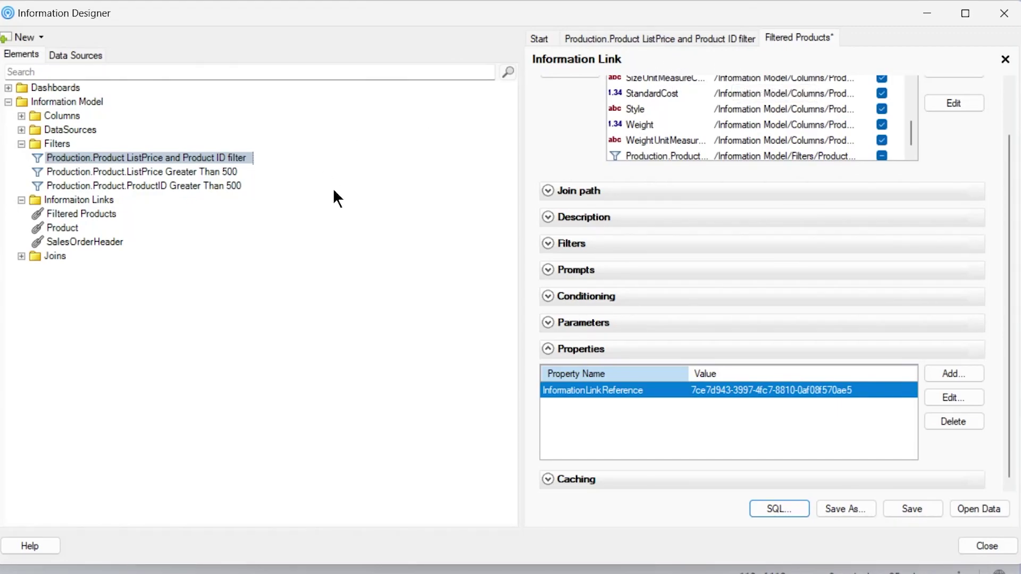
Step: Open the Product information link's SQL query and append "and" on a new line below the P1."ProductID" > 500 condition
double_click(72, 228)
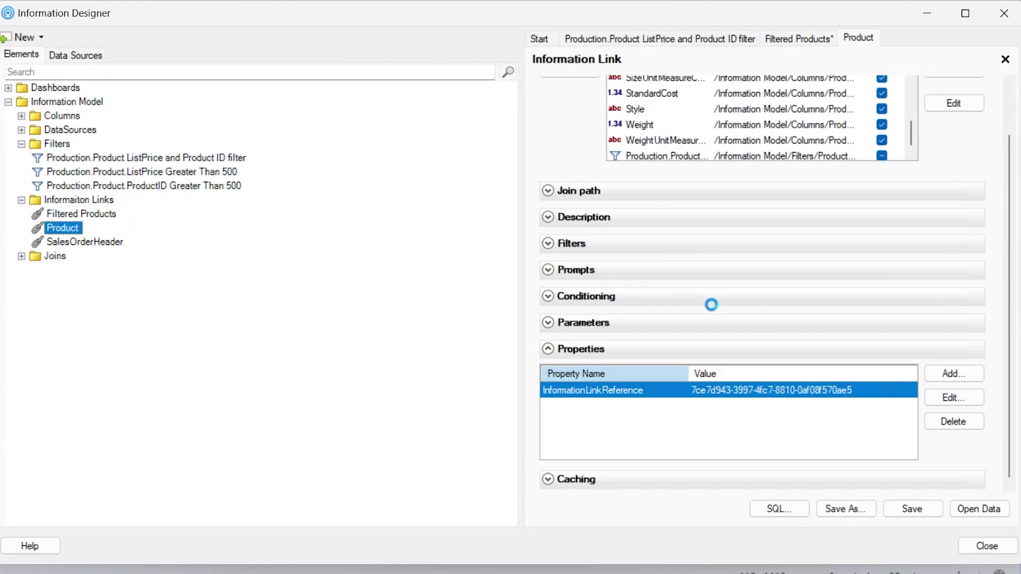
left_click(790, 505)
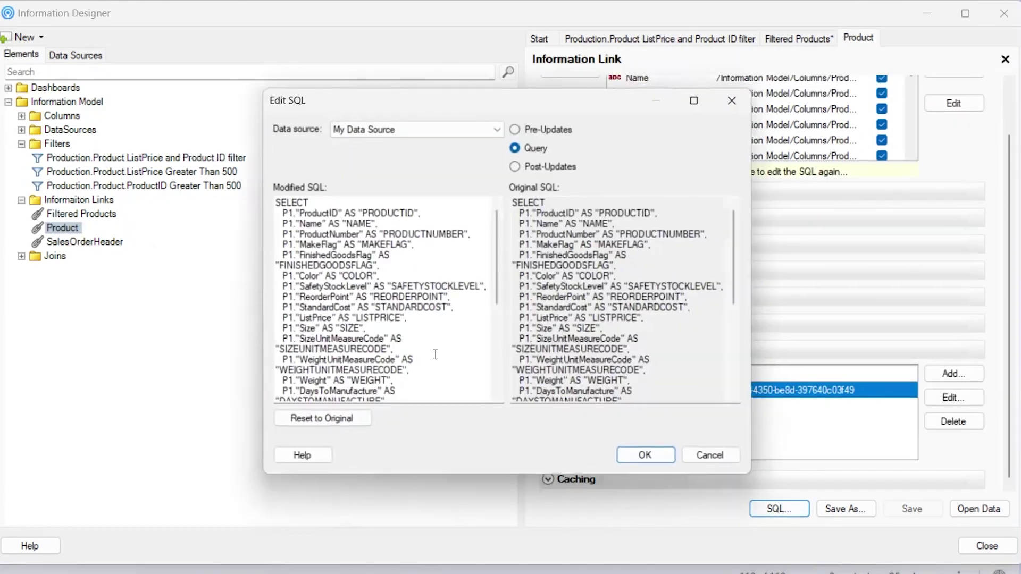
left_click_drag(499, 230, 503, 385)
left_click(368, 384)
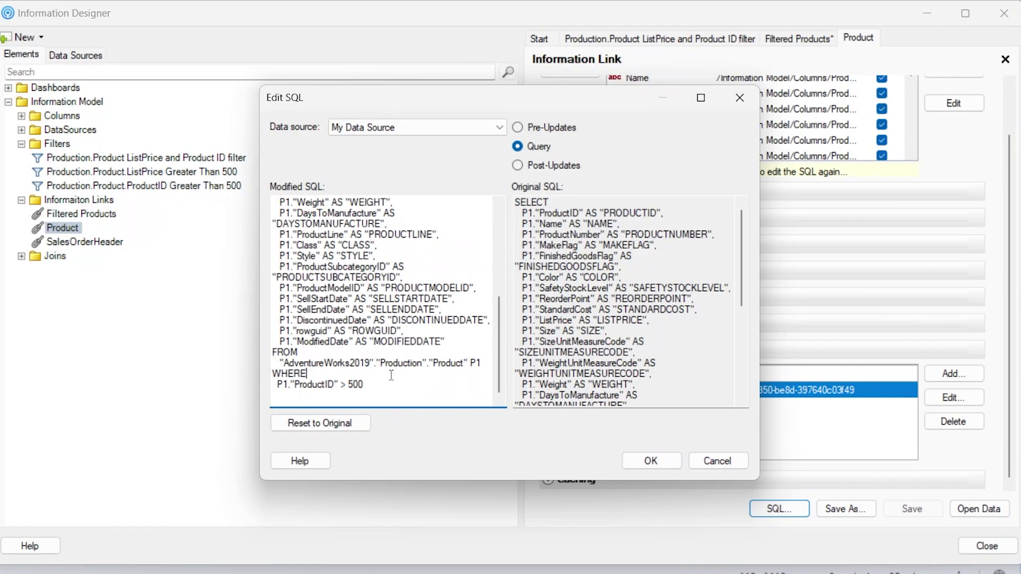
key("Return")
type("and")
Step: Complete the added WHERE condition as P1."ListPrice" > 700, copying the column reference from the SELECT list, and accept the modified SQL
scroll(344, 290, "up", 7)
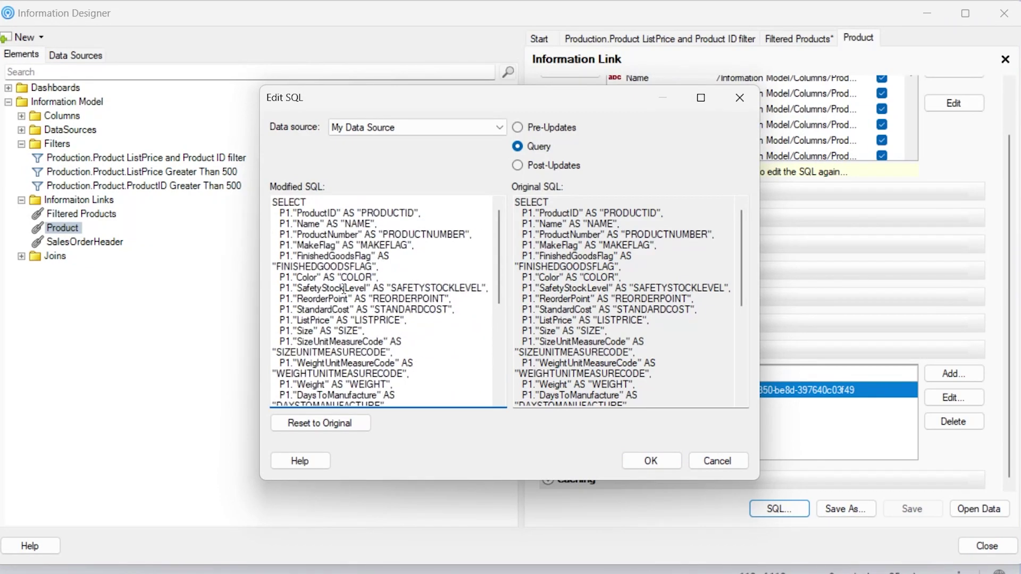
left_click_drag(334, 322, 278, 321)
key("ctrl+c")
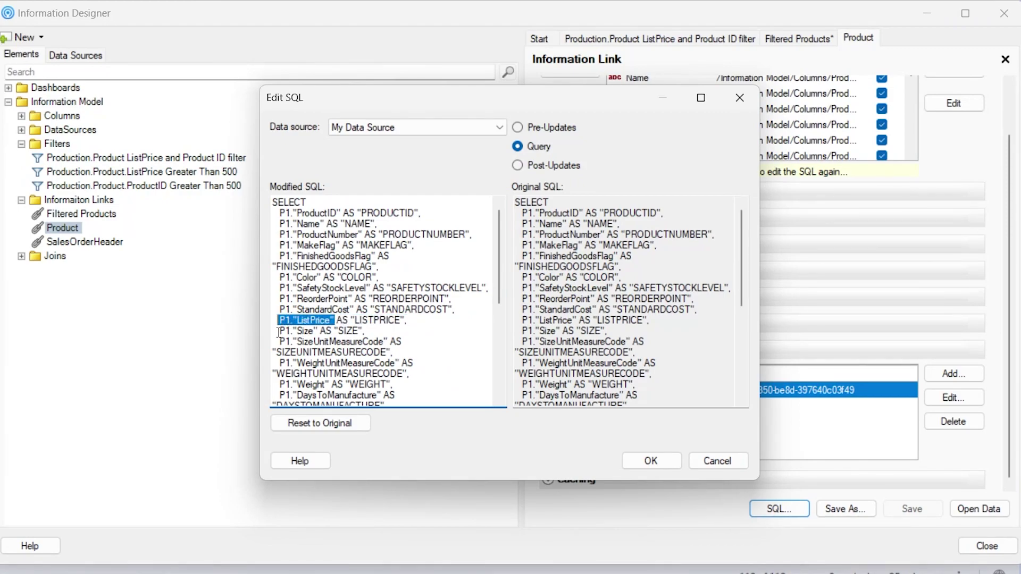
scroll(279, 333, "down", 7)
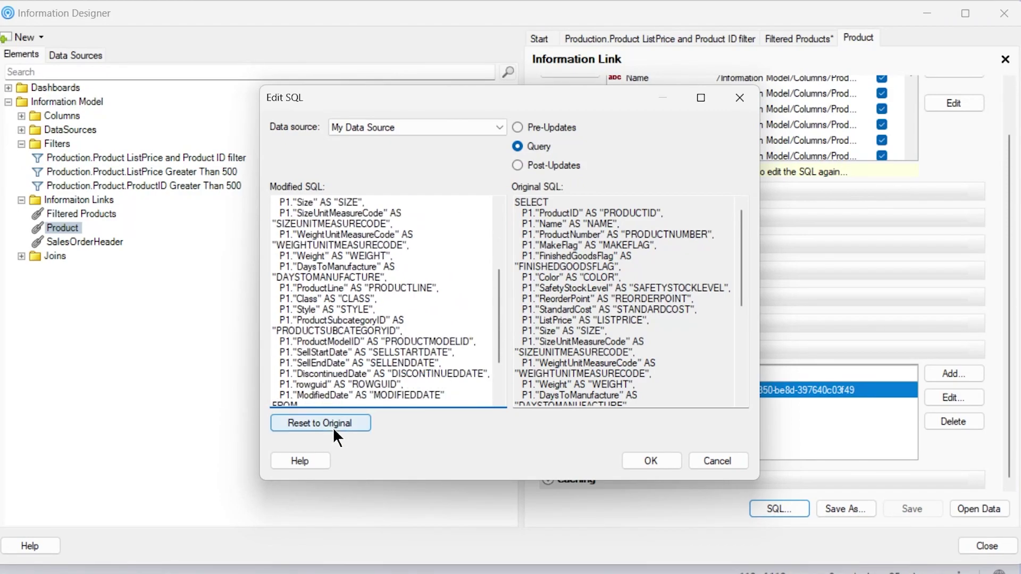
left_click(336, 384)
key("ctrl+v")
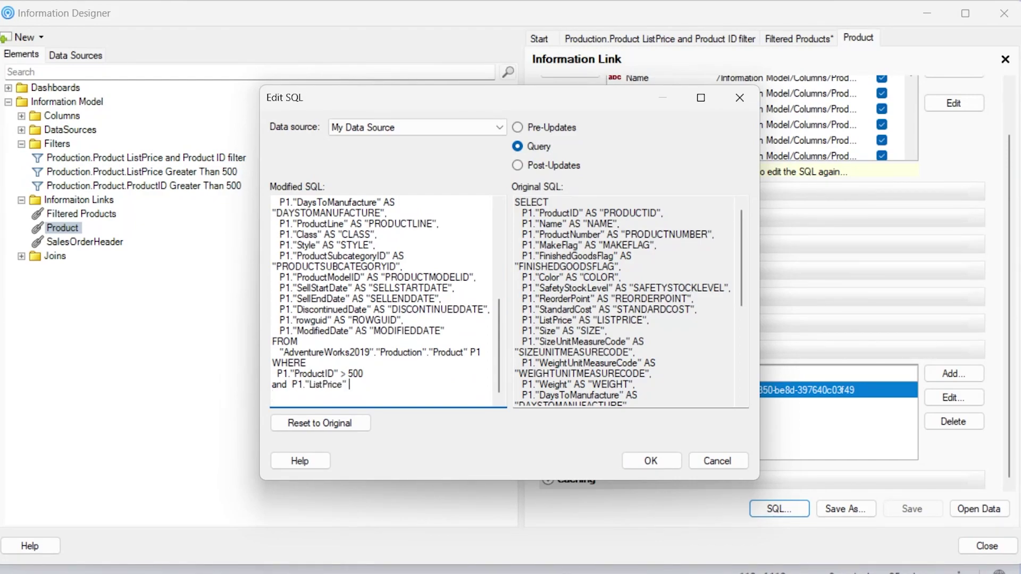
type("> 700")
left_click(637, 461)
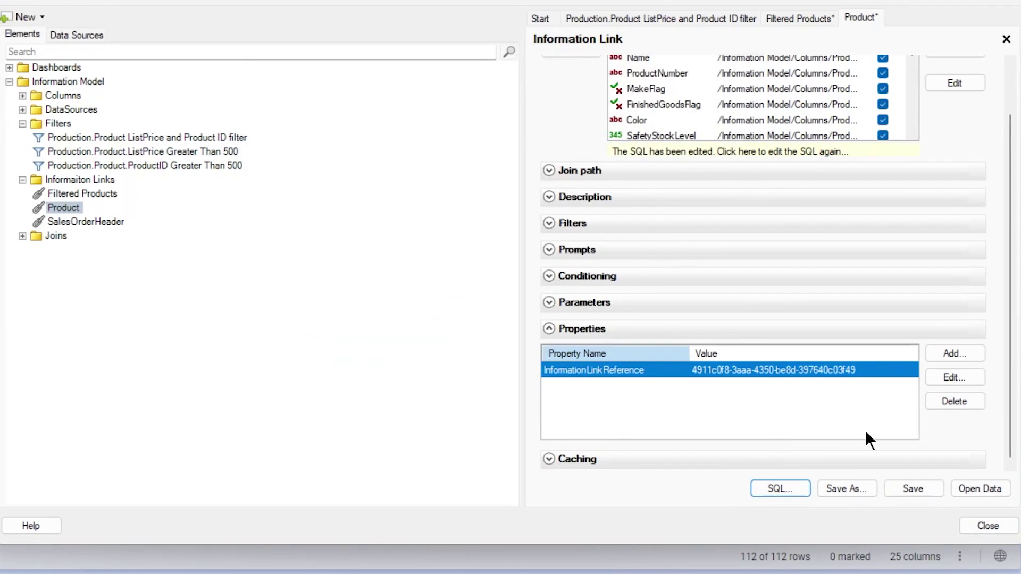
Step: Save the Product information link and open its data without saving the changes to Filtered Products.dxp
left_click(911, 484)
left_click(973, 487)
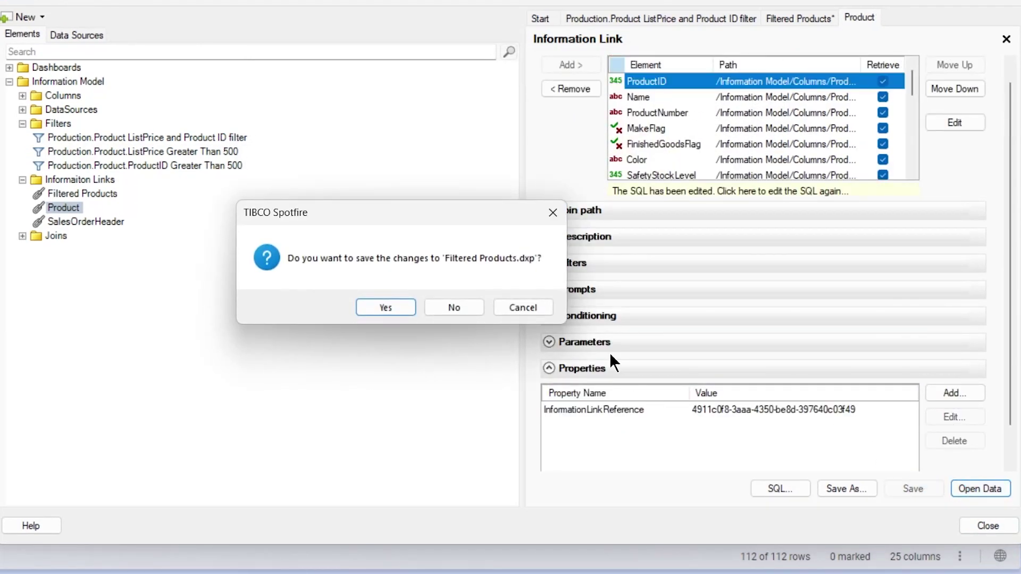
left_click(465, 309)
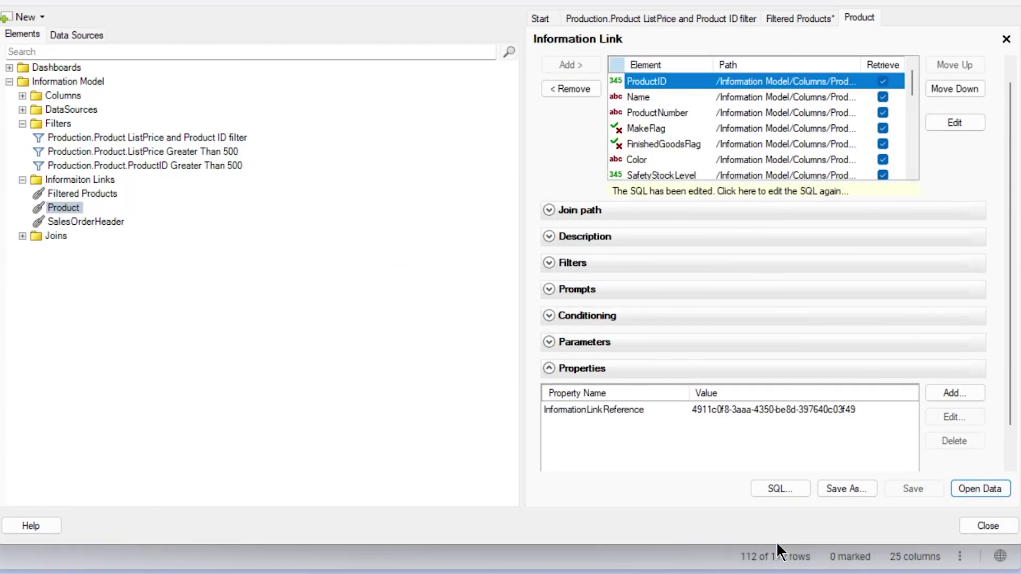
Step: Reposition the Information Designer window and show its start page with the options for creating elements
left_click_drag(266, 11, 273, 20)
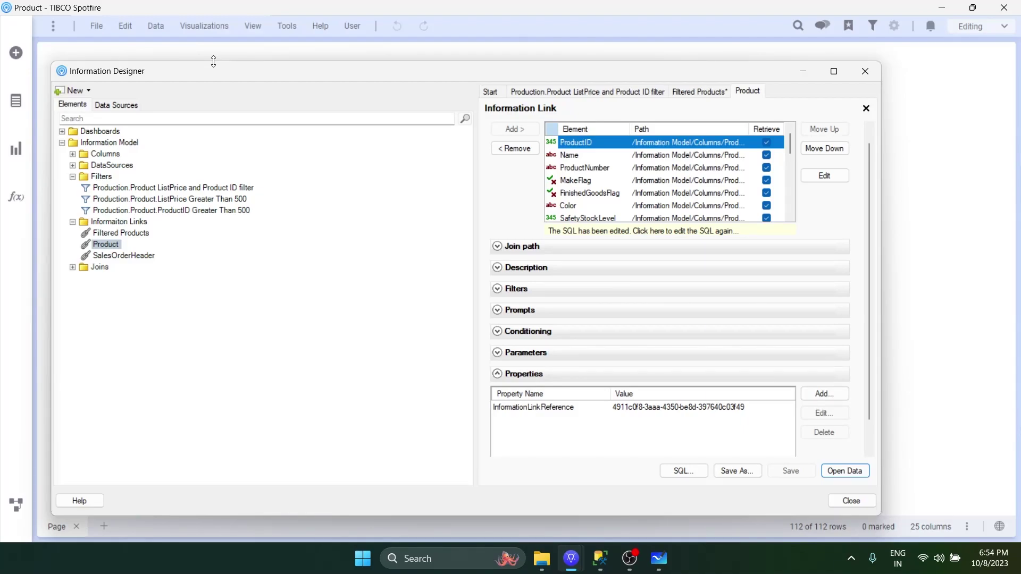
left_click(490, 91)
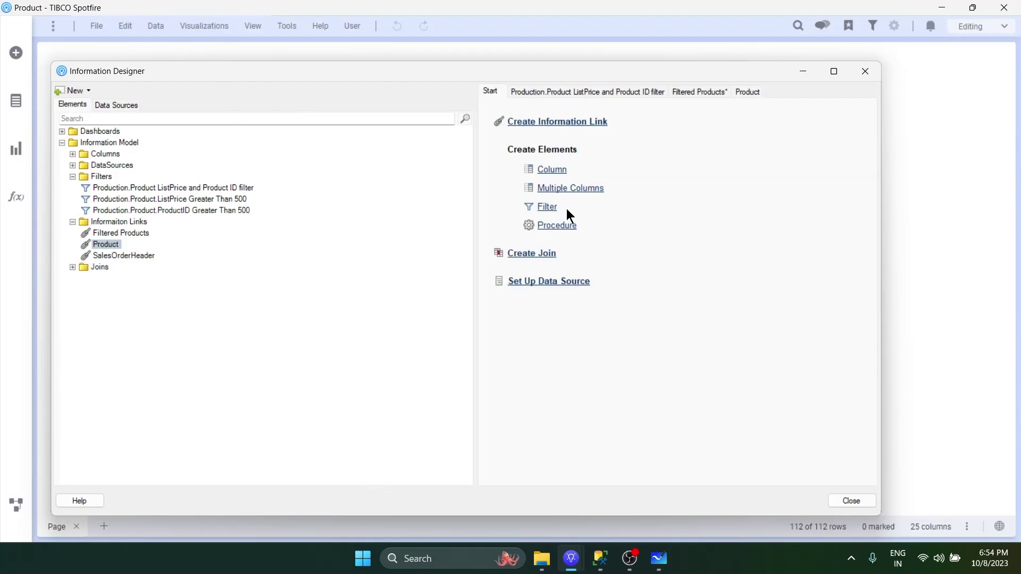